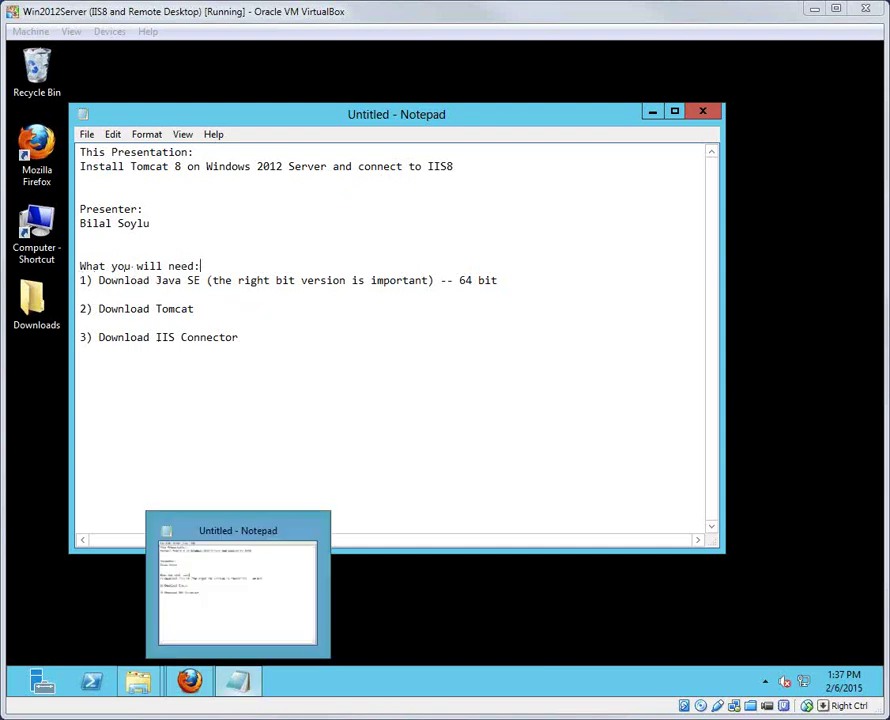
Step: Bring up the JDK 8u31 download page in Firefox and highlight the Windows x64 build
{"action": "mouse_move", "coordinate": [189, 683]}
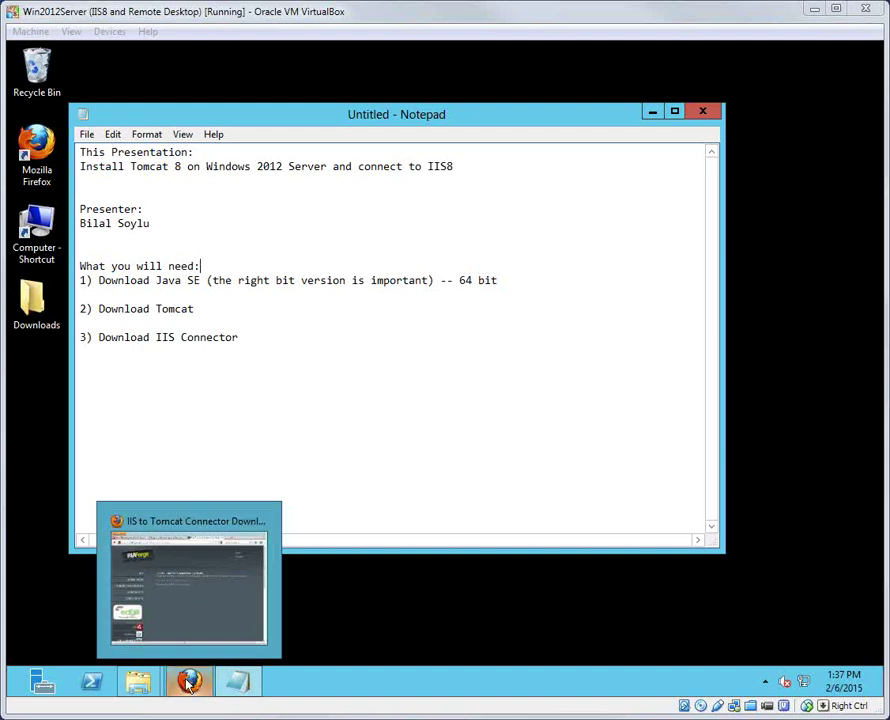
{"action": "left_click", "coordinate": [185, 630]}
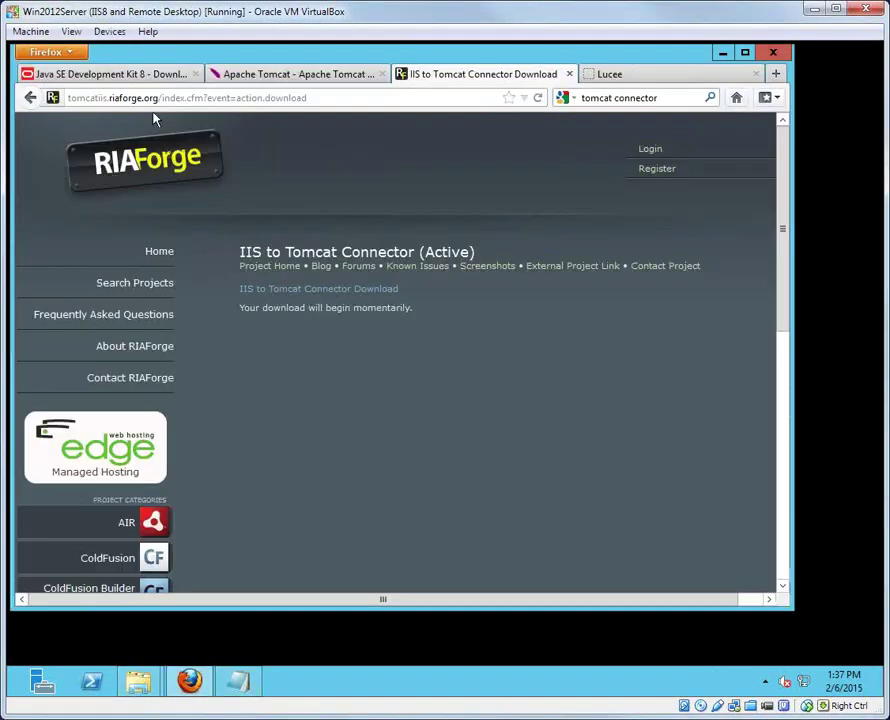
{"action": "left_click", "coordinate": [95, 70]}
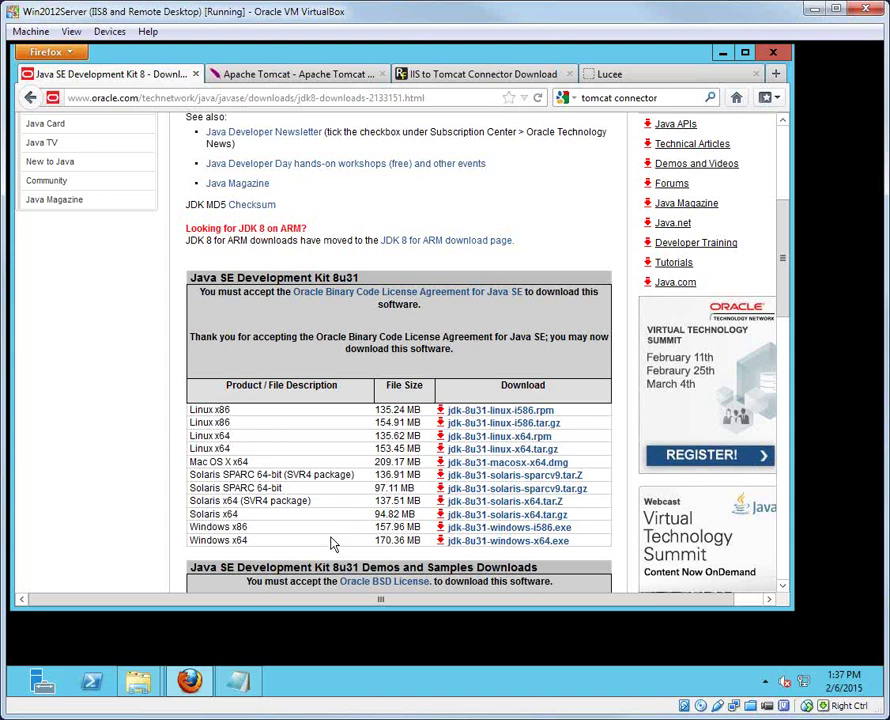
{"action": "left_click_drag", "start_coordinate": [191, 540], "coordinate": [278, 540]}
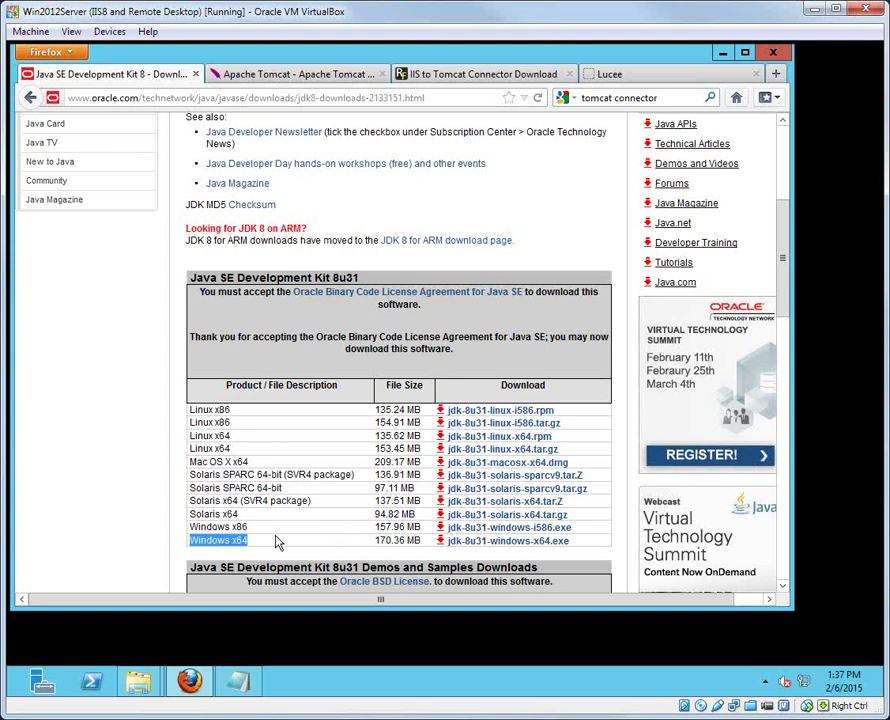
Step: Scroll through the Apache Tomcat 8.0.18 downloads page
{"action": "left_click", "coordinate": [283, 78]}
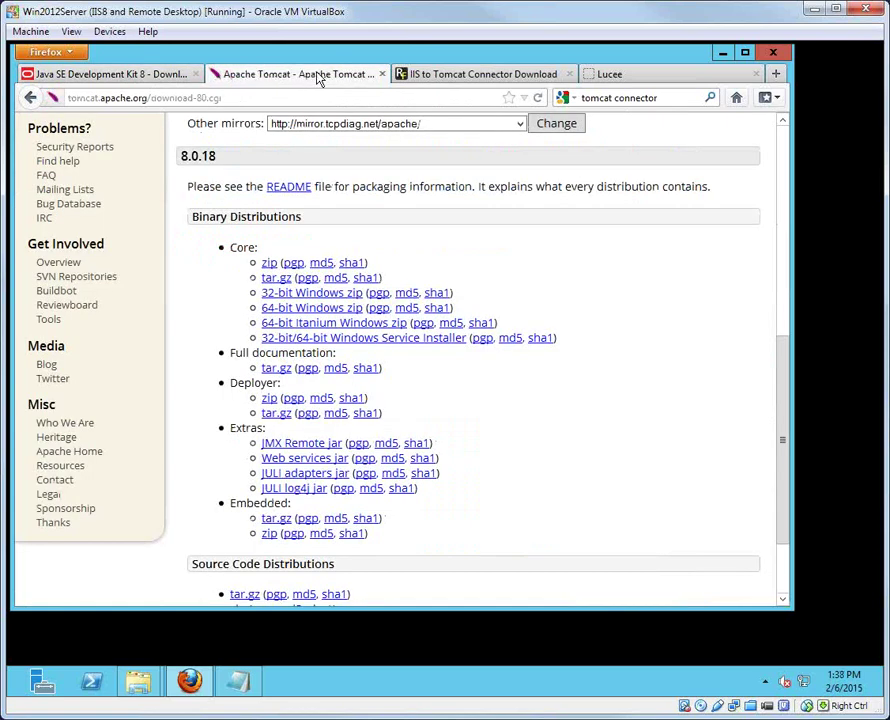
{"action": "scroll", "coordinate": [300, 212], "scroll_direction": "up", "scroll_amount": 5}
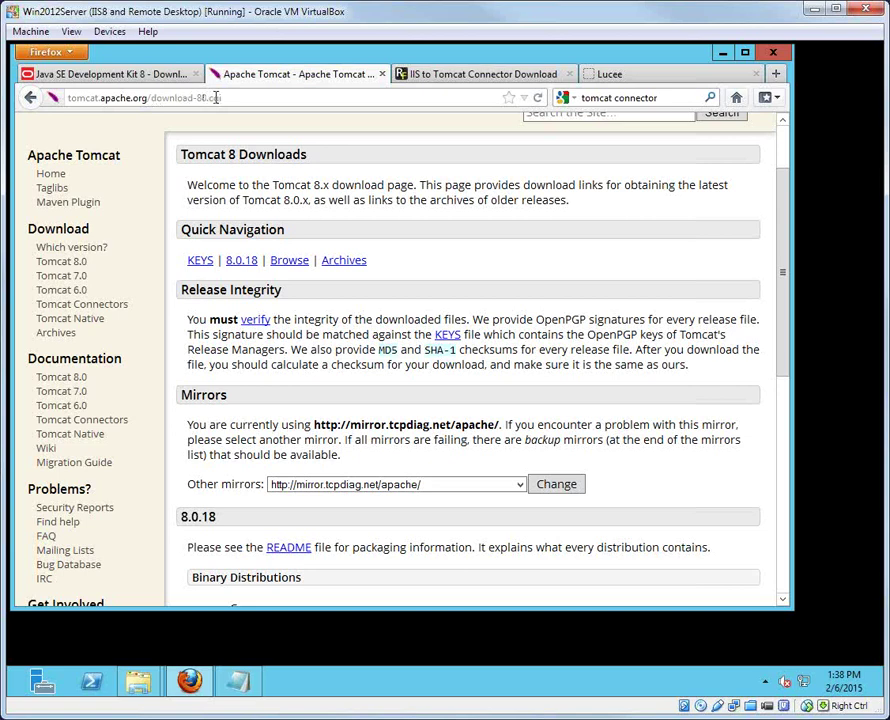
{"action": "scroll", "coordinate": [287, 295], "scroll_direction": "down", "scroll_amount": 8}
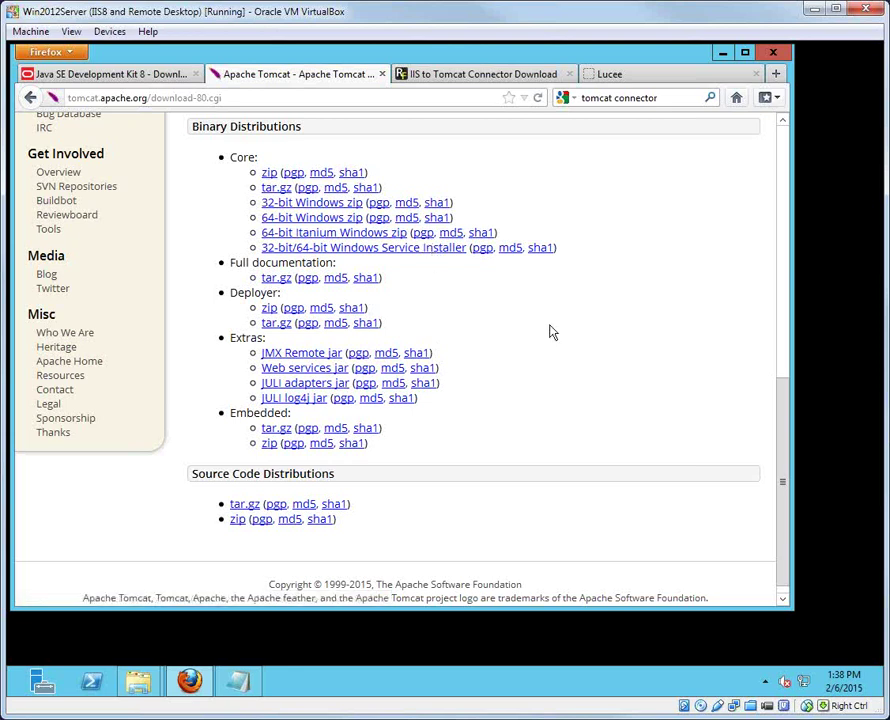
{"action": "scroll", "coordinate": [588, 319], "scroll_direction": "down", "scroll_amount": 1}
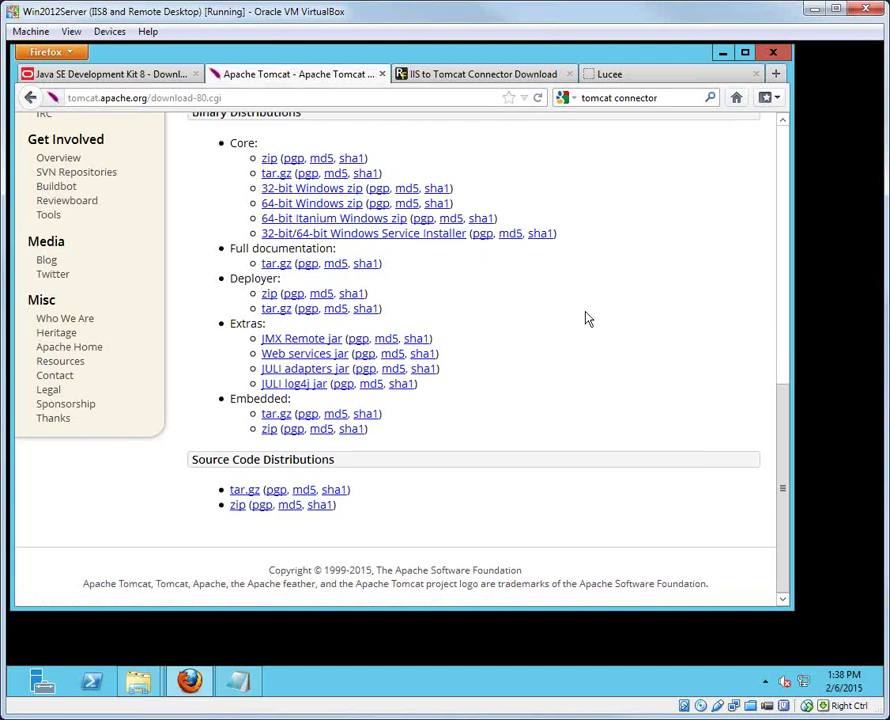
Step: Go to the suggested tomcatiis connector address on RIAForge, cancelling the AJP13_v1020.zip download prompt
{"action": "left_click", "coordinate": [476, 74]}
{"action": "left_click", "coordinate": [190, 191]}
{"action": "left_click", "coordinate": [329, 100]}
{"action": "type", "text": "tom"}
{"action": "key", "text": "Down"}
{"action": "key", "text": "Return"}
{"action": "left_click", "coordinate": [530, 414]}
Step: Trim the address to tomcatiis.riaforge.org/ and load the project's main page
{"action": "left_click", "coordinate": [250, 98]}
{"action": "left_click_drag", "start_coordinate": [163, 98], "coordinate": [337, 98]}
{"action": "left_click_drag", "start_coordinate": [394, 101], "coordinate": [413, 109]}
{"action": "key", "text": "BackSpace"}
{"action": "key", "text": "Return"}
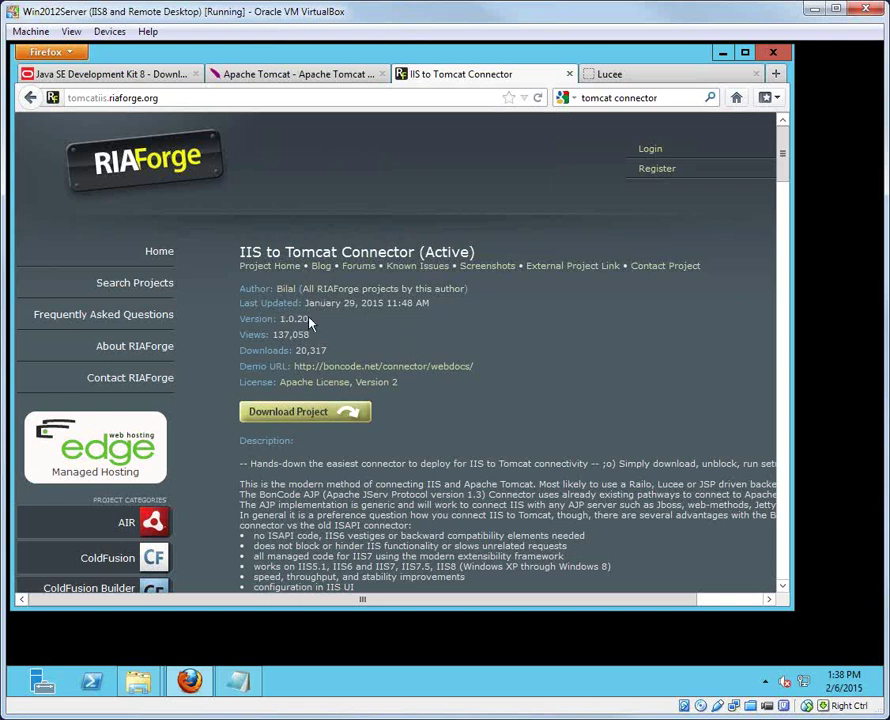
Step: Highlight the connector's version number 1.0.20 on the project page
{"action": "left_click_drag", "start_coordinate": [310, 319], "coordinate": [277, 318]}
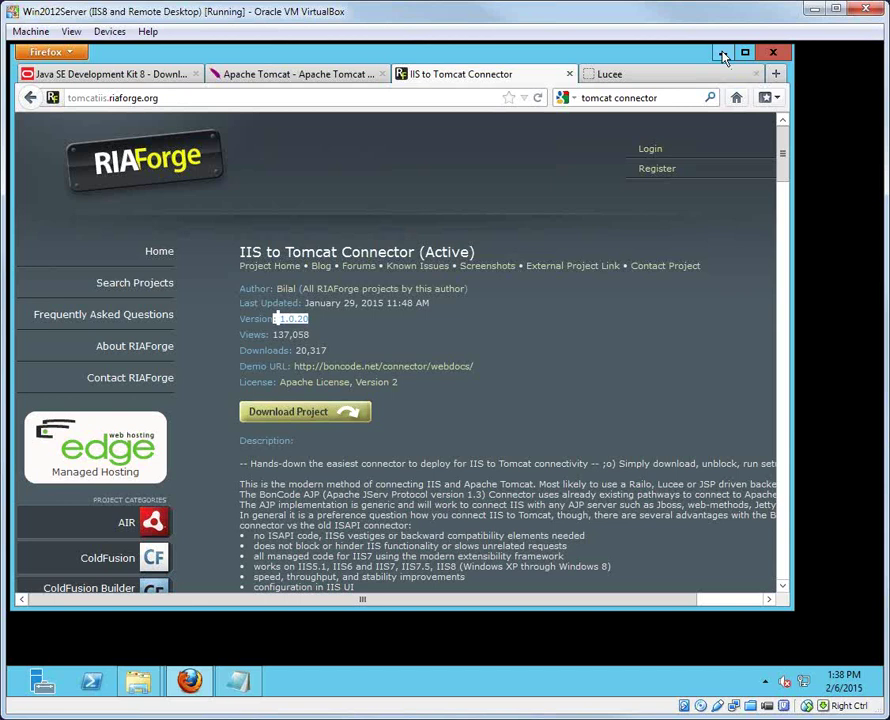
Step: Open the desktop Downloads folder and unblock AJP13_v1020.zip in its Properties dialog
{"action": "left_click", "coordinate": [722, 54]}
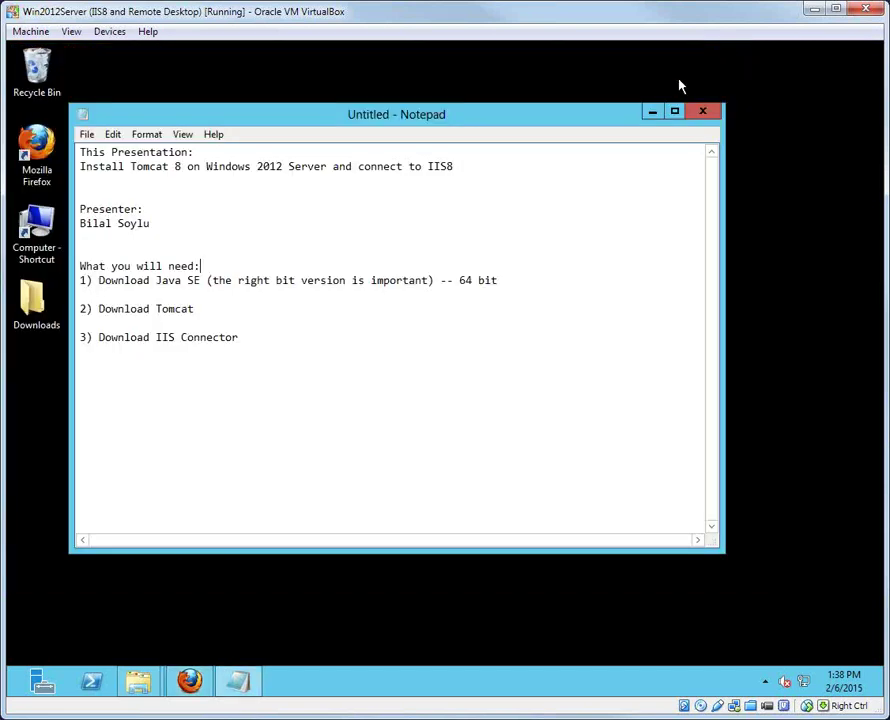
{"action": "left_click", "coordinate": [28, 308]}
{"action": "double_click", "coordinate": [28, 308]}
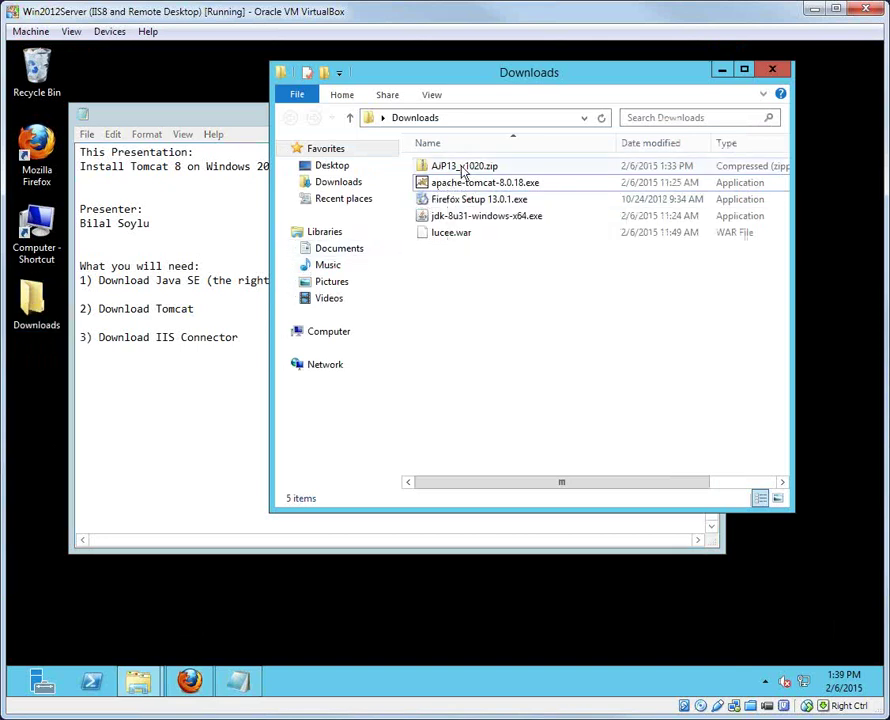
{"action": "left_click", "coordinate": [447, 167]}
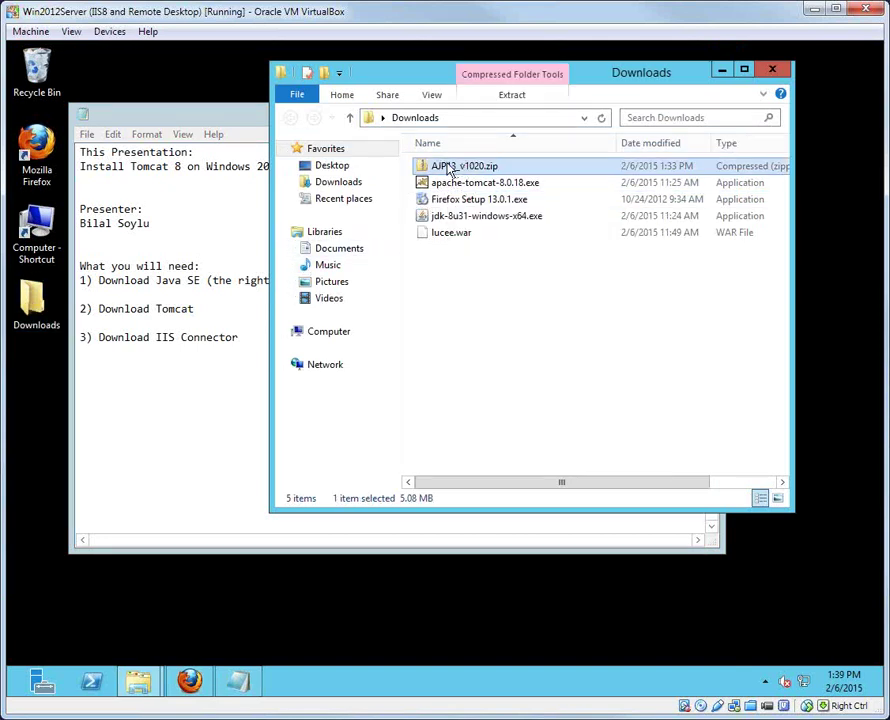
{"action": "right_click", "coordinate": [449, 170]}
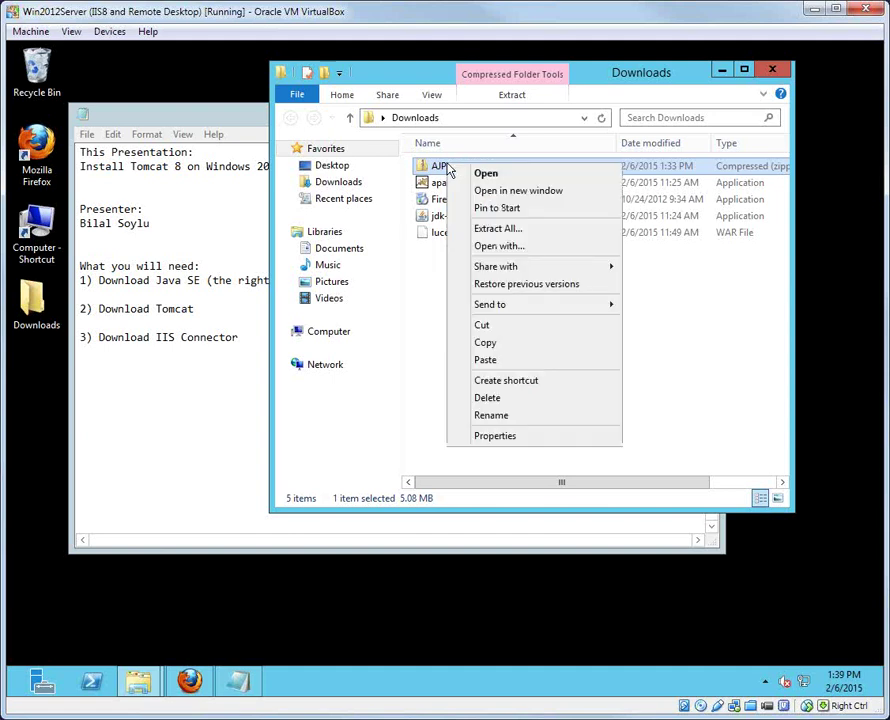
{"action": "left_click", "coordinate": [529, 437]}
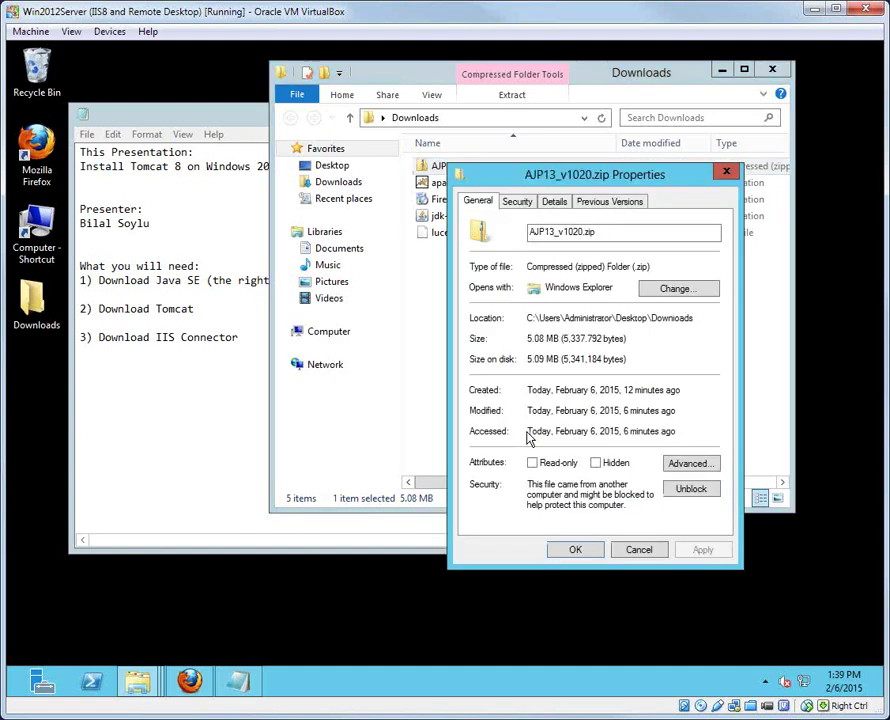
{"action": "left_click", "coordinate": [693, 491]}
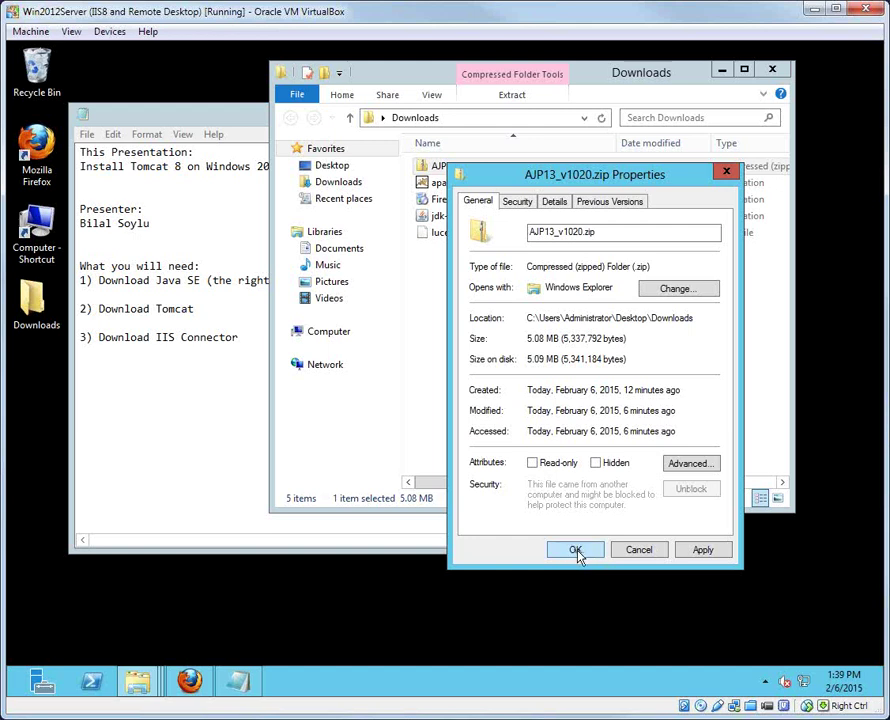
{"action": "left_click", "coordinate": [576, 552]}
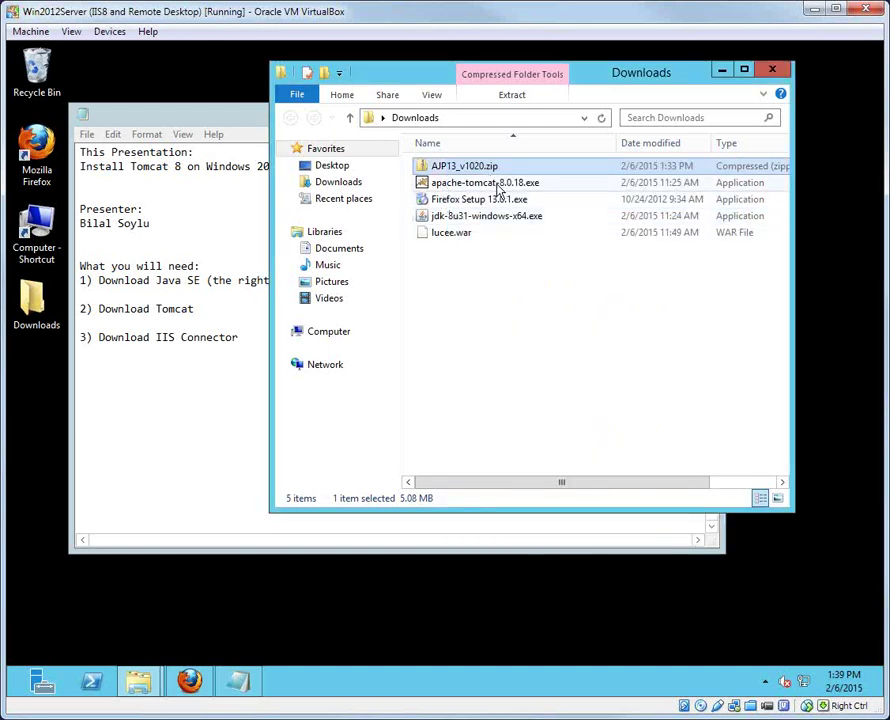
Step: Run jdk-8u31-windows-x64.exe as administrator and pass the setup welcome page
{"action": "left_click", "coordinate": [453, 218]}
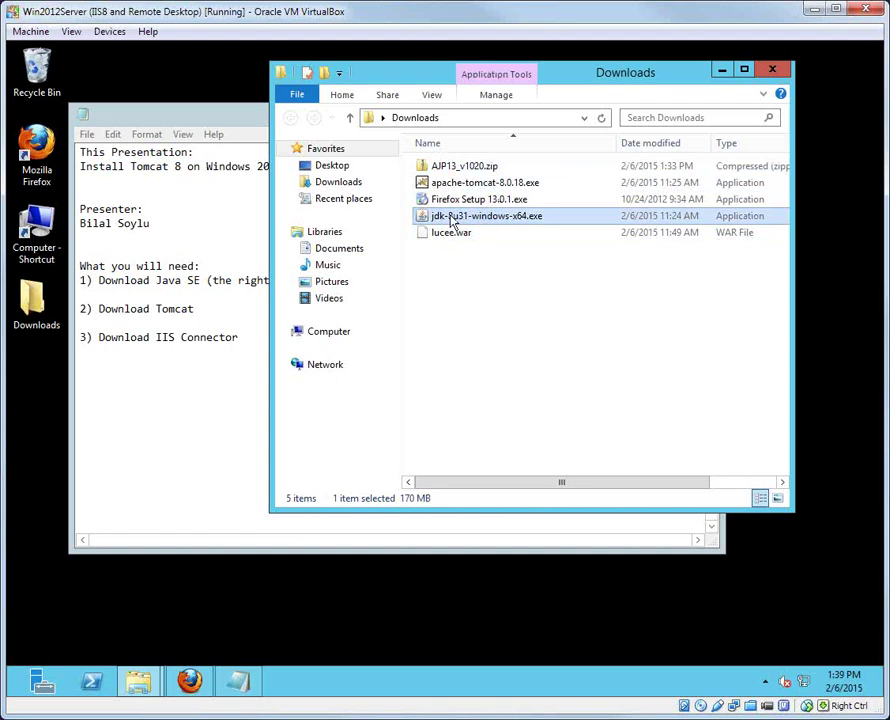
{"action": "left_click", "coordinate": [171, 114]}
{"action": "left_click", "coordinate": [650, 114]}
{"action": "right_click", "coordinate": [461, 221]}
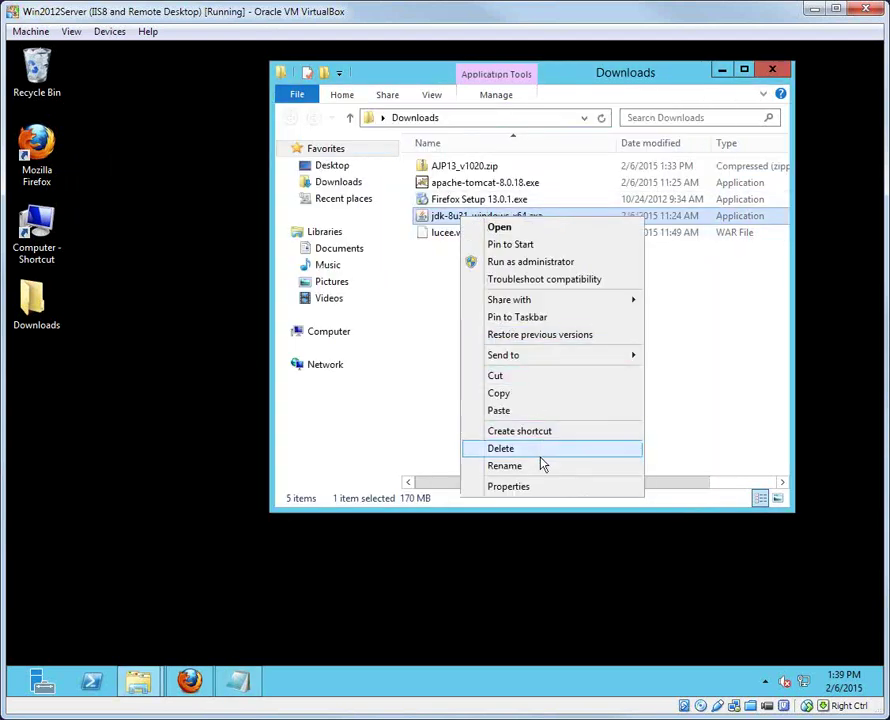
{"action": "left_click", "coordinate": [526, 263]}
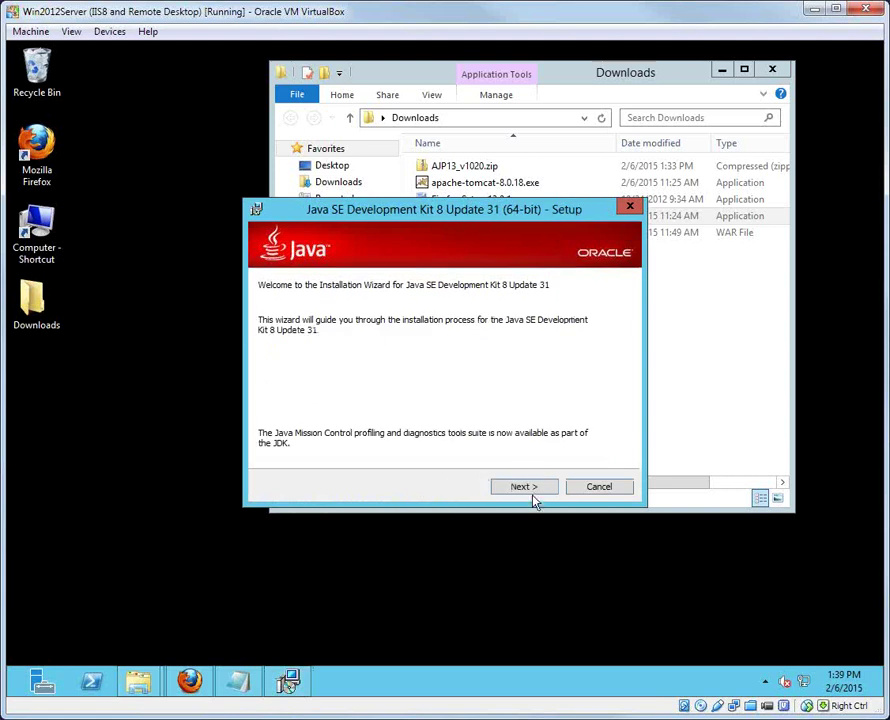
{"action": "left_click", "coordinate": [532, 490]}
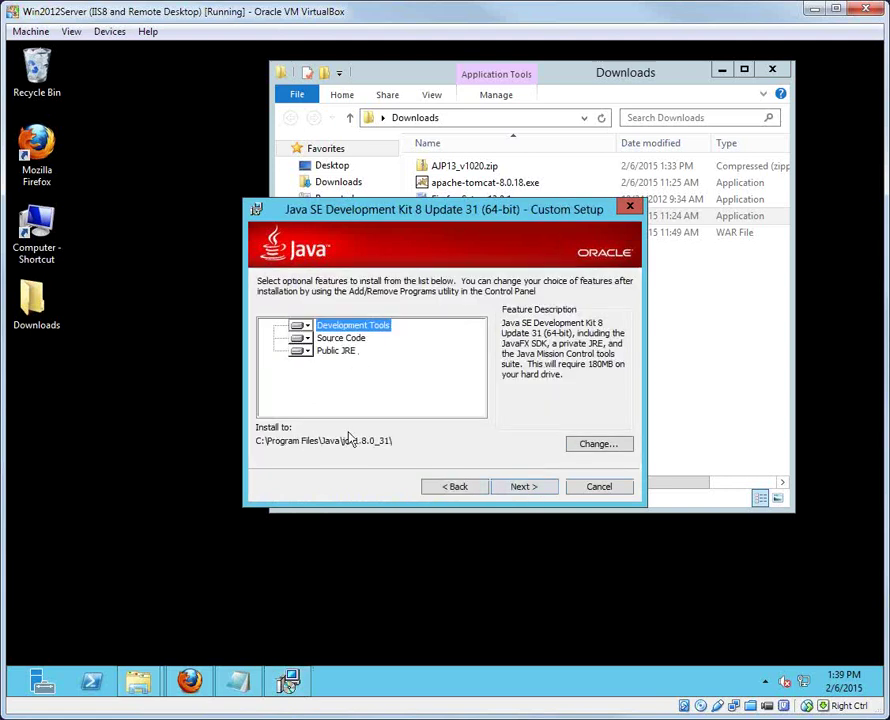
Step: Change the JDK install folder to C:\Java\jdk1.8.0_31\ and start installing
{"action": "left_click", "coordinate": [590, 444]}
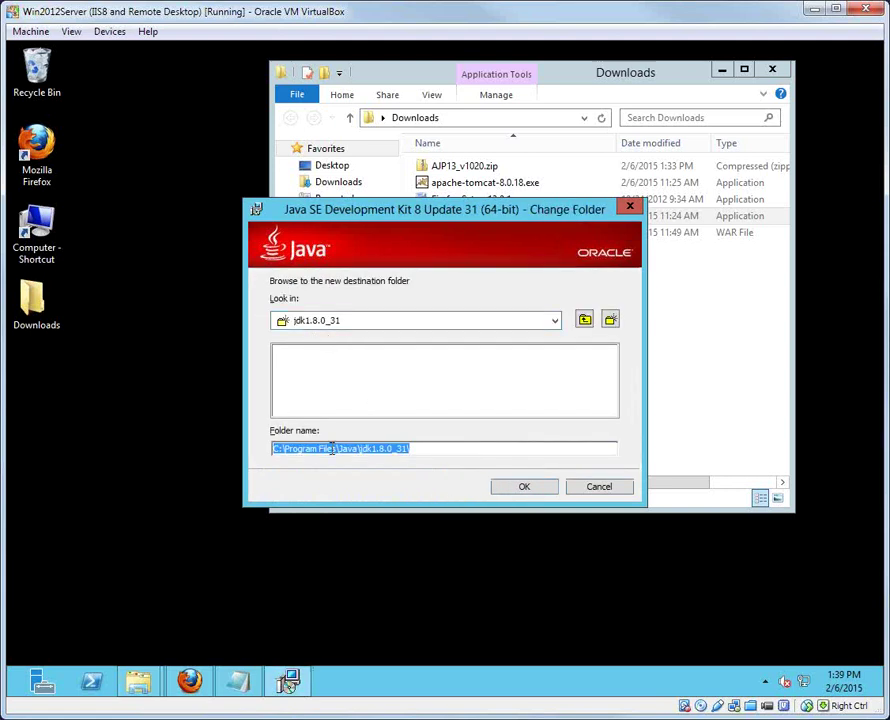
{"action": "left_click_drag", "start_coordinate": [333, 448], "coordinate": [287, 451]}
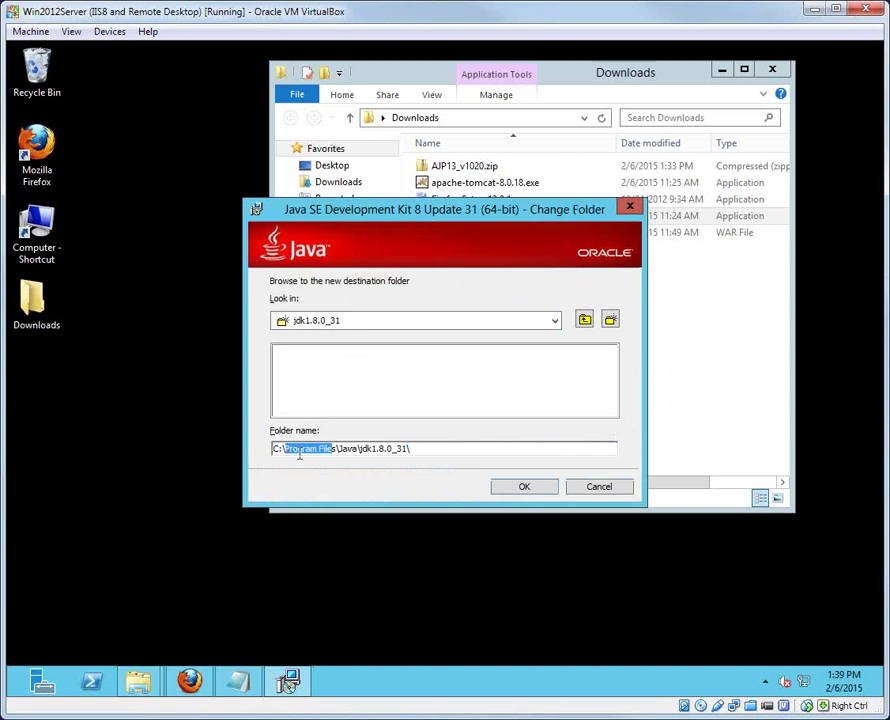
{"action": "key", "text": "Delete"}
{"action": "key", "text": "Delete"}
{"action": "key", "text": "Delete"}
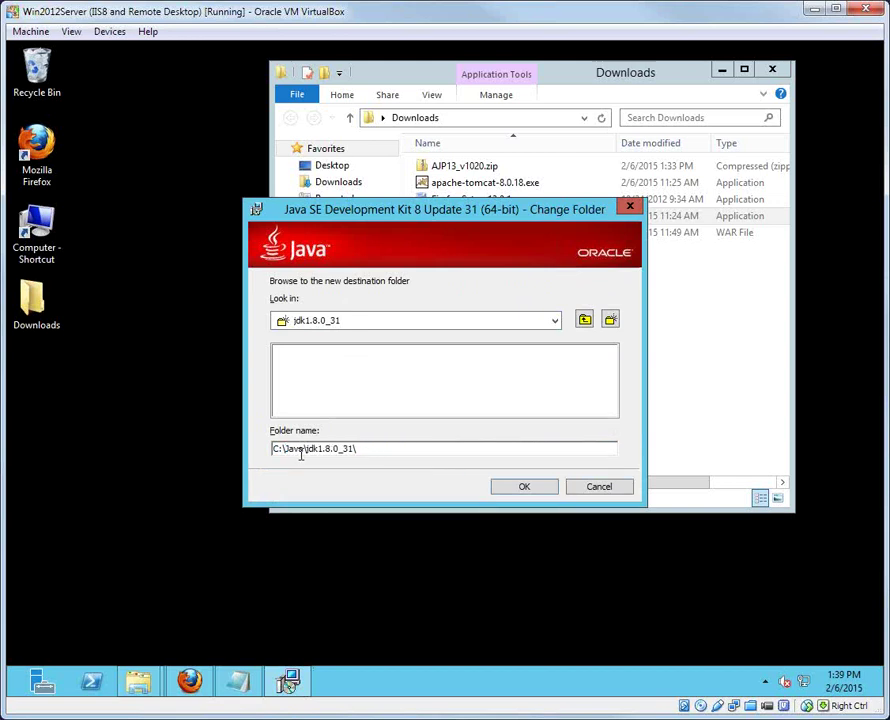
{"action": "left_click", "coordinate": [518, 486]}
{"action": "left_click", "coordinate": [521, 486]}
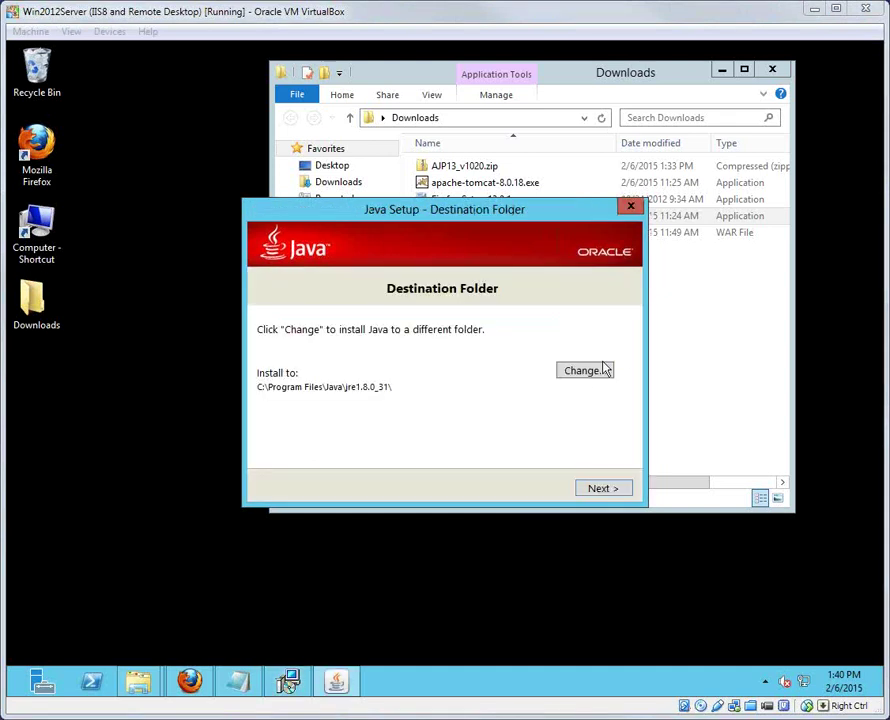
Step: Create a new jre folder under C:\Java and set it as the runtime destination
{"action": "left_click", "coordinate": [583, 376]}
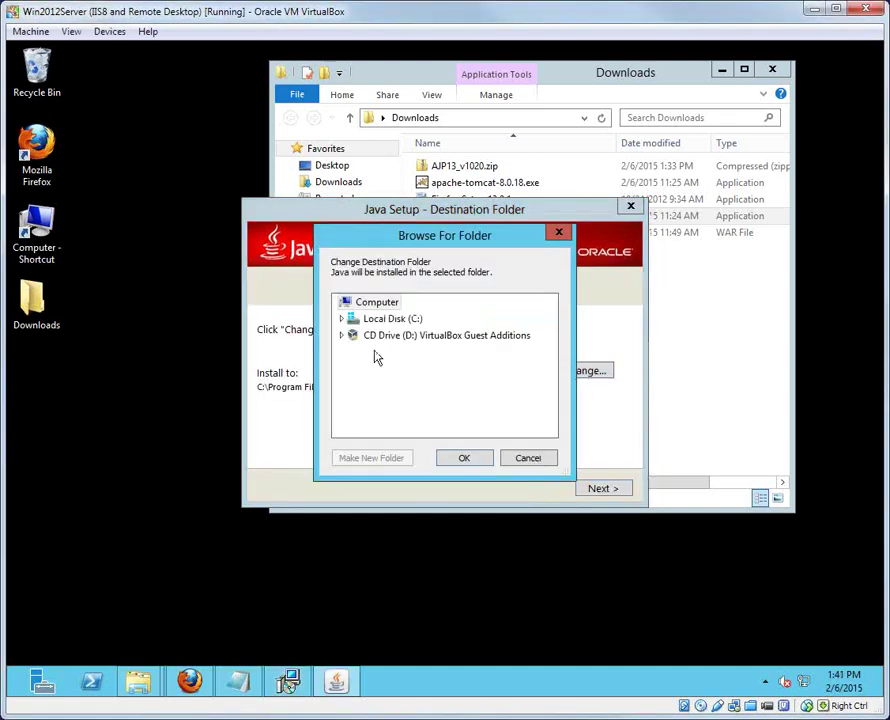
{"action": "left_click", "coordinate": [341, 318]}
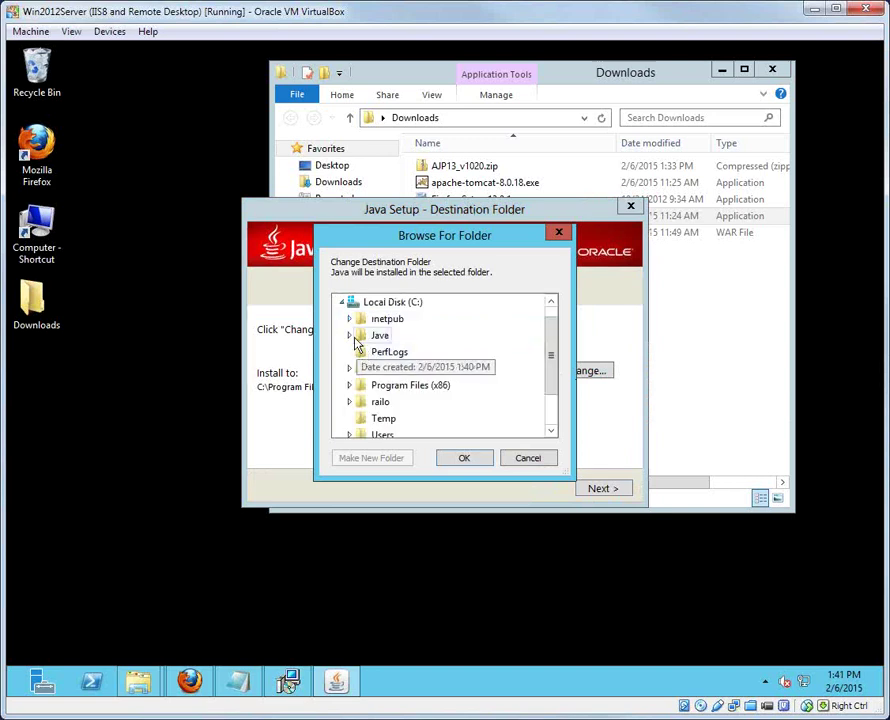
{"action": "left_click", "coordinate": [350, 336]}
{"action": "left_click", "coordinate": [357, 335]}
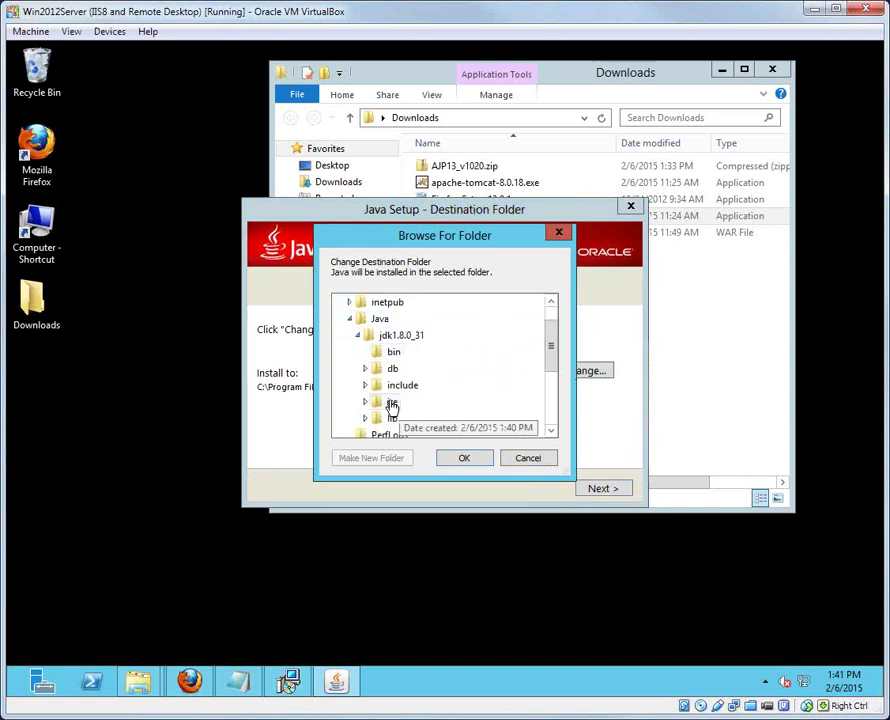
{"action": "left_click", "coordinate": [357, 335]}
{"action": "left_click", "coordinate": [378, 320]}
{"action": "left_click", "coordinate": [398, 457]}
{"action": "type", "text": "jre"}
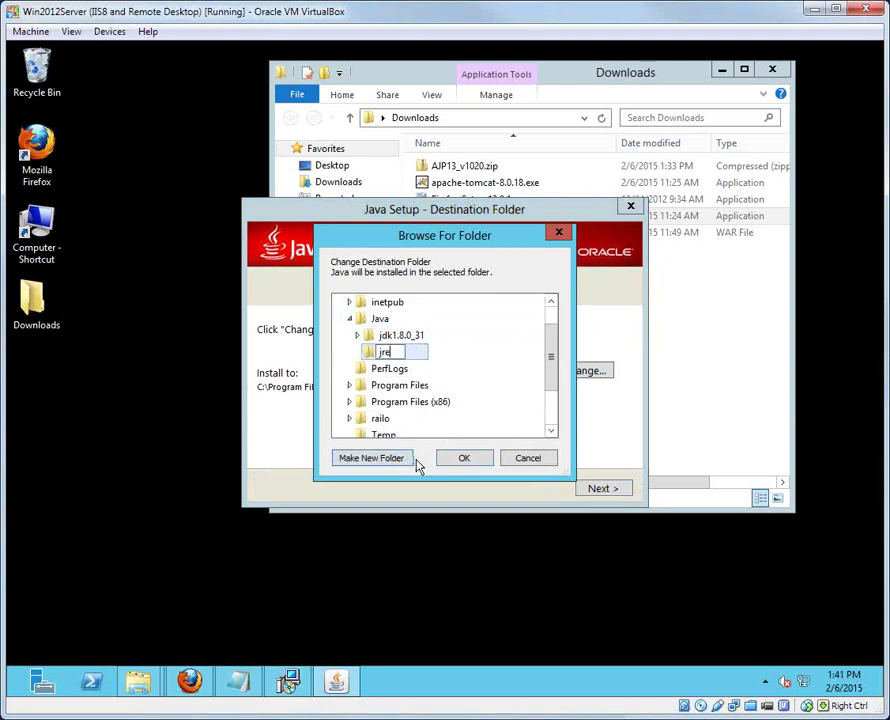
{"action": "left_click", "coordinate": [461, 459]}
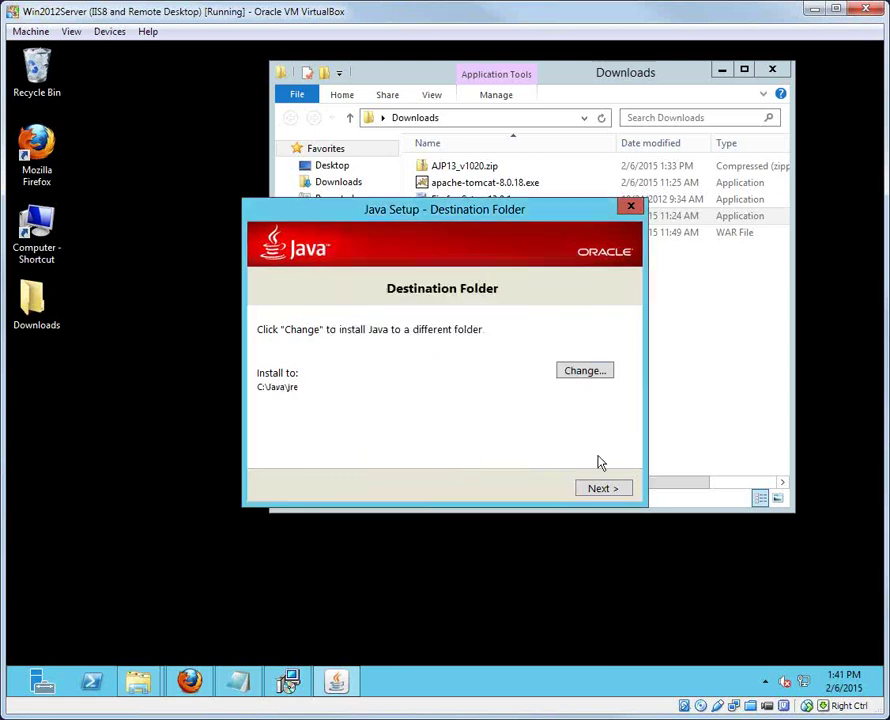
Step: Install the Java runtime and close the completed JDK 8 Update 31 installer
{"action": "left_click", "coordinate": [600, 489]}
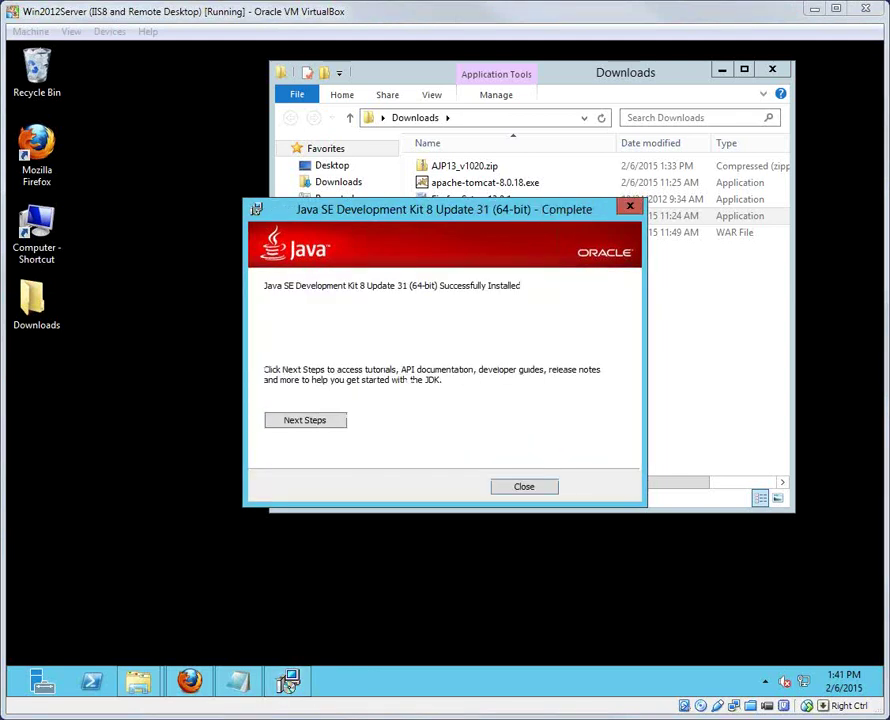
{"action": "left_click", "coordinate": [528, 493]}
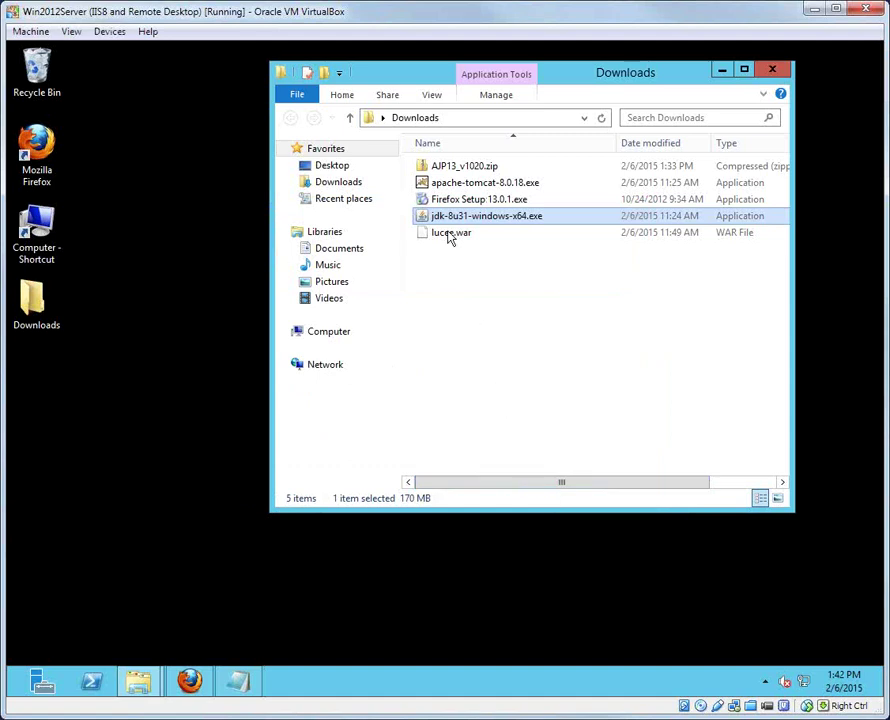
{"action": "left_click", "coordinate": [470, 186]}
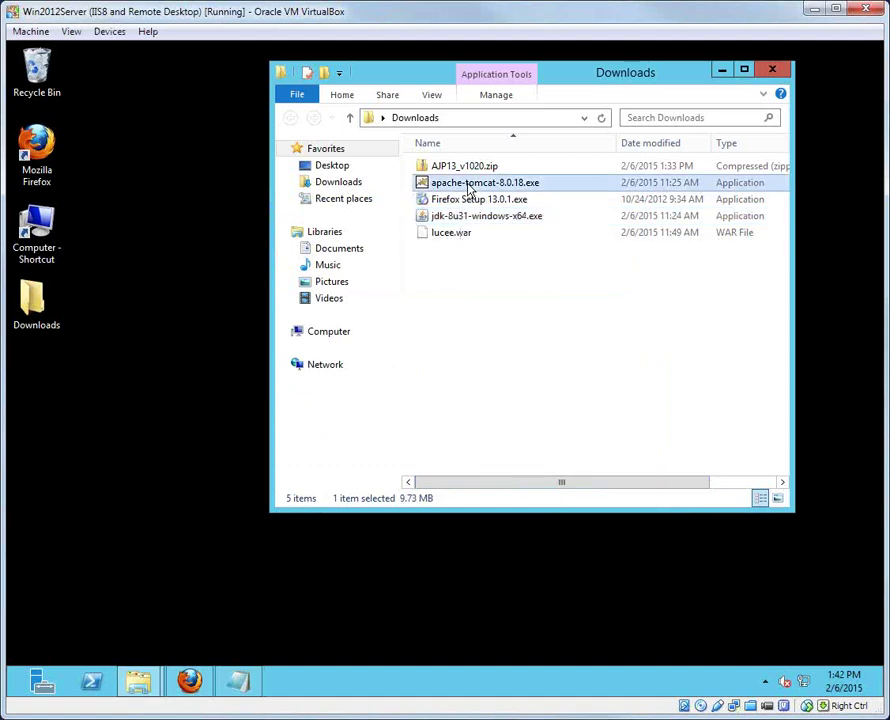
Step: Run apache-tomcat-8.0.18.exe as administrator and accept the Apache licence
{"action": "right_click", "coordinate": [468, 184]}
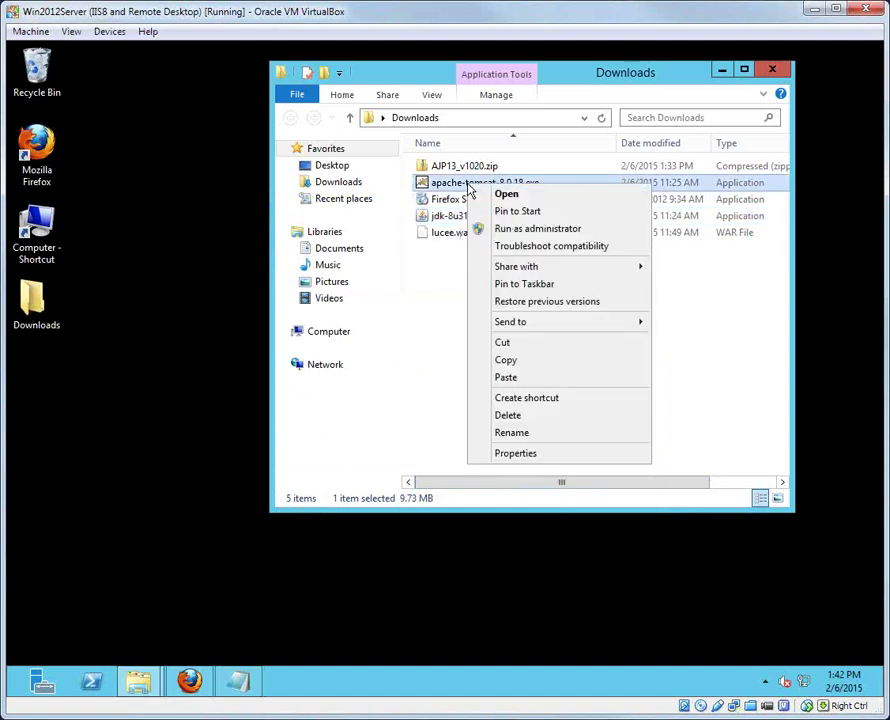
{"action": "left_click", "coordinate": [518, 230]}
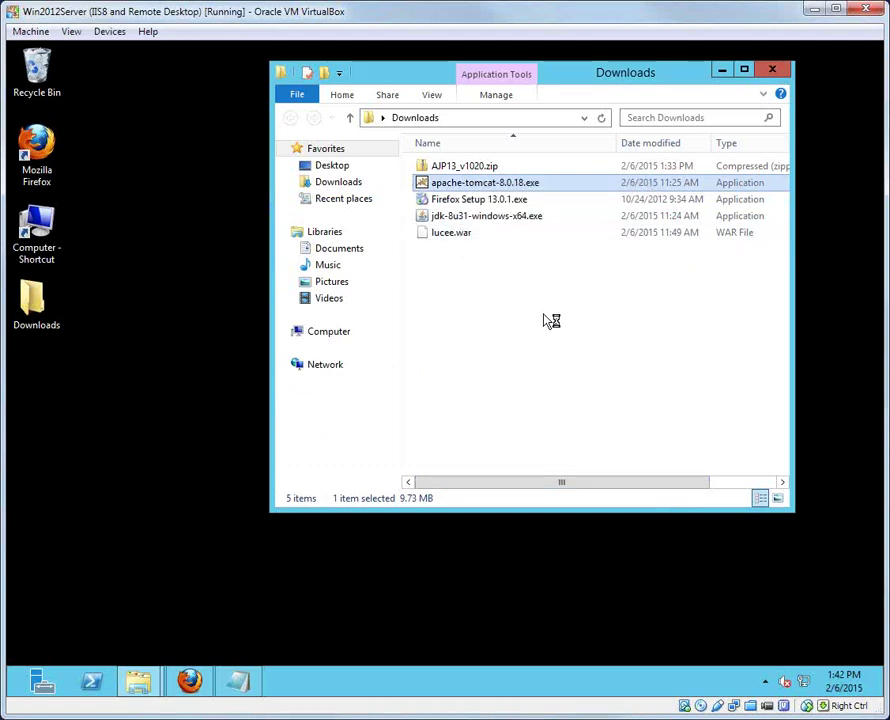
{"action": "left_click", "coordinate": [536, 486]}
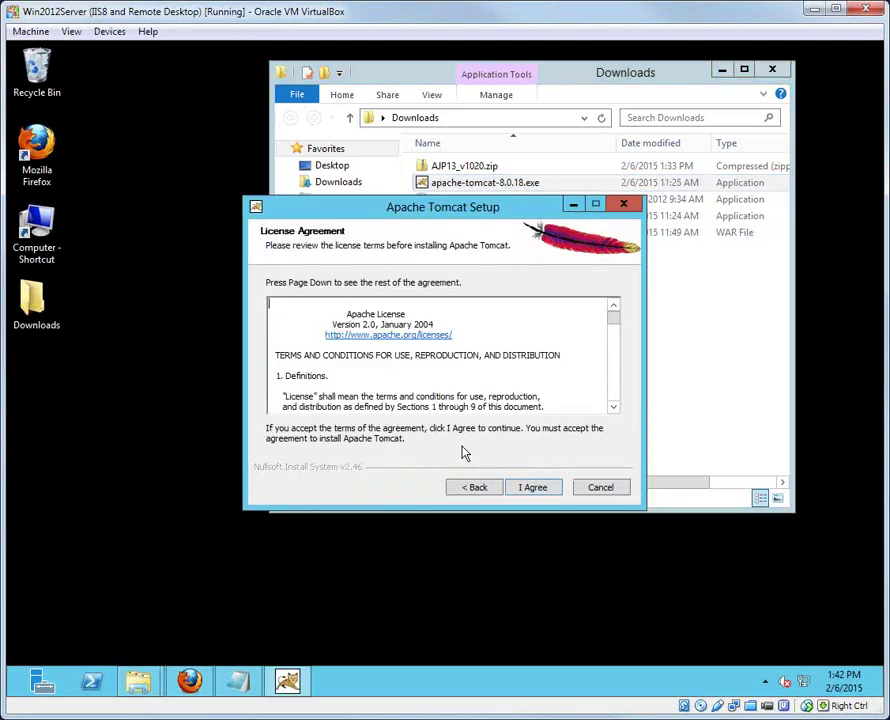
{"action": "left_click", "coordinate": [536, 488]}
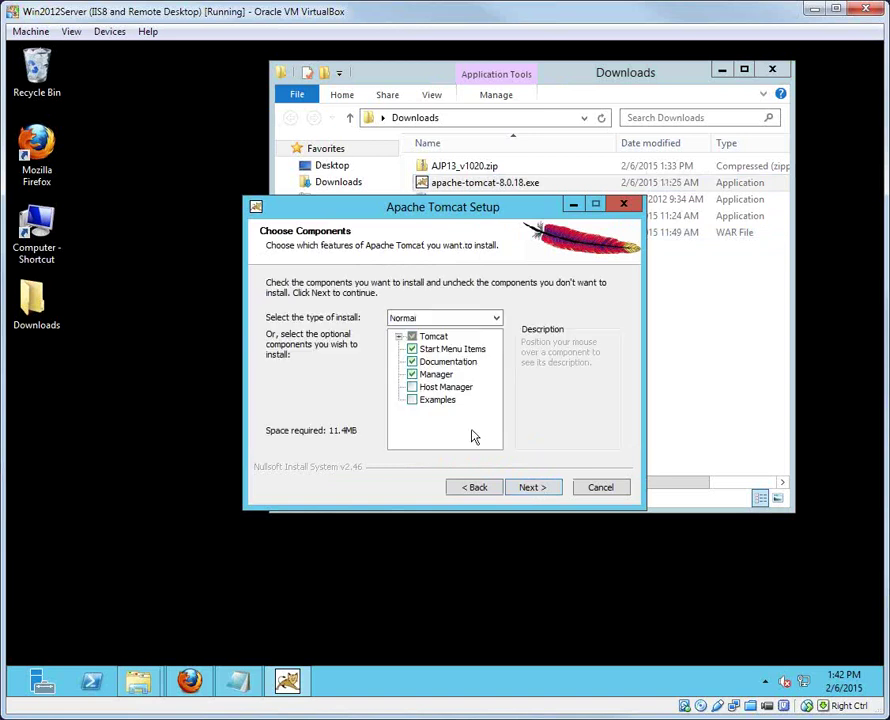
Step: Select all components: Host Manager, Examples, service auto-start and Native
{"action": "left_click", "coordinate": [412, 387]}
{"action": "left_click", "coordinate": [412, 399]}
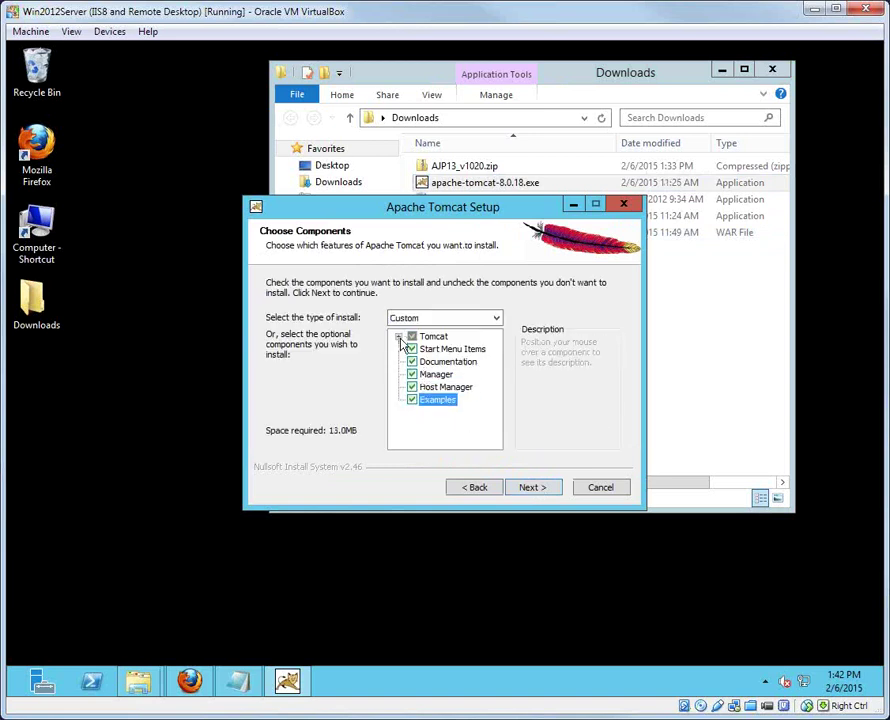
{"action": "left_click", "coordinate": [399, 336]}
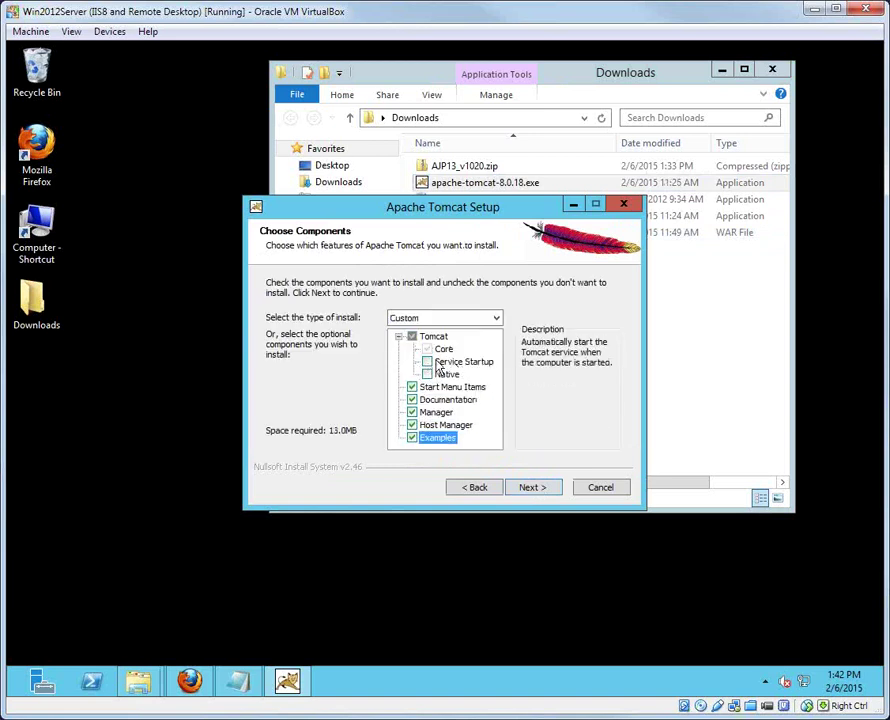
{"action": "left_click", "coordinate": [427, 362]}
{"action": "left_click", "coordinate": [427, 374]}
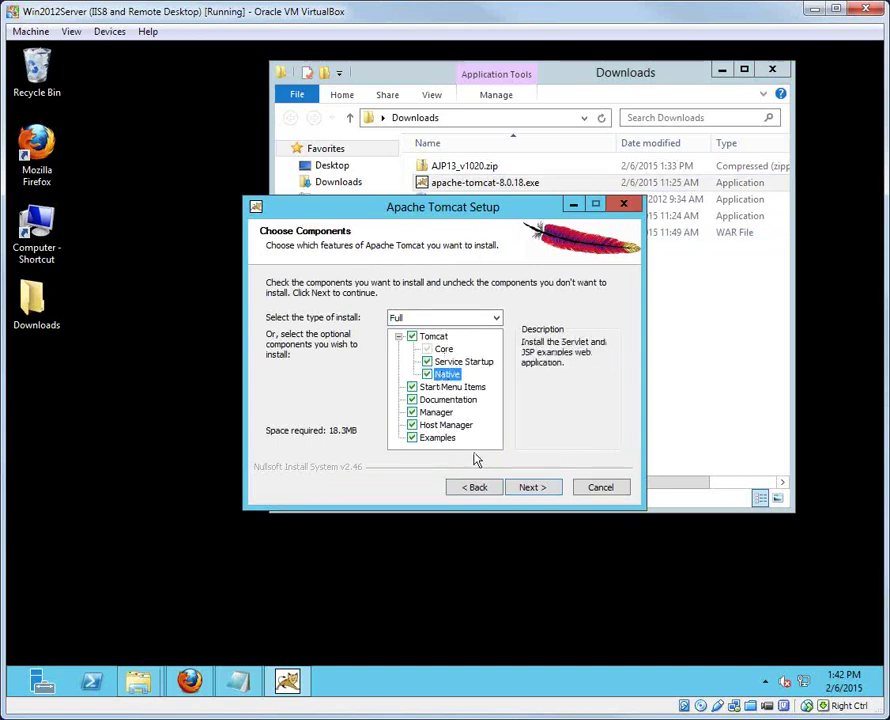
Step: Enter 'admin' as the Tomcat administrator user name
{"action": "left_click", "coordinate": [546, 490]}
{"action": "left_click", "coordinate": [477, 401]}
{"action": "type", "text": "admin"}
{"action": "key", "text": "Tab"}
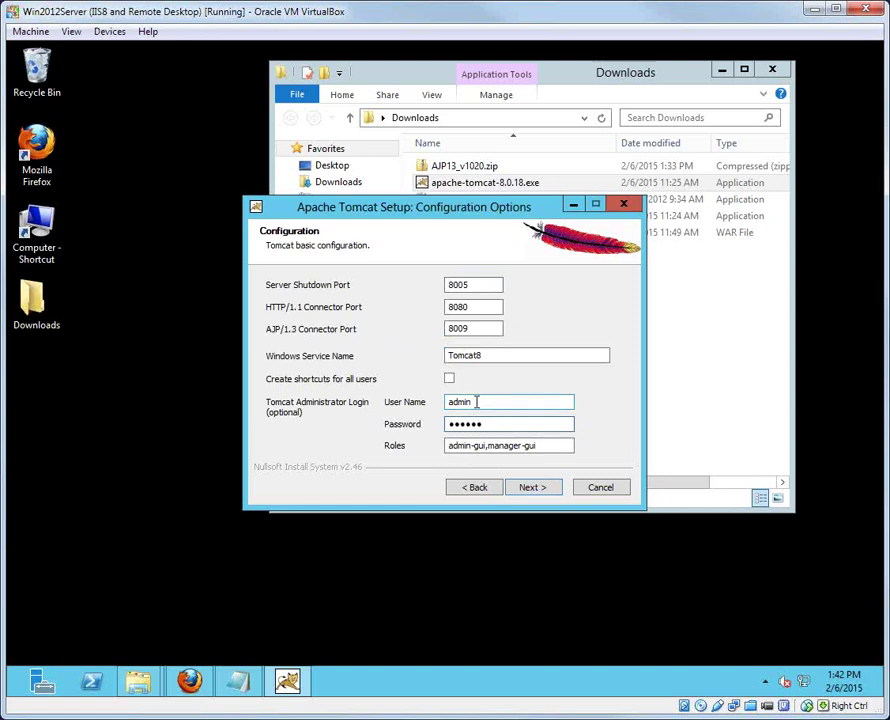
Step: Keep AJP port 8009, the other default ports and the C:\Java\jre Java path
{"action": "left_click_drag", "start_coordinate": [477, 328], "coordinate": [451, 328]}
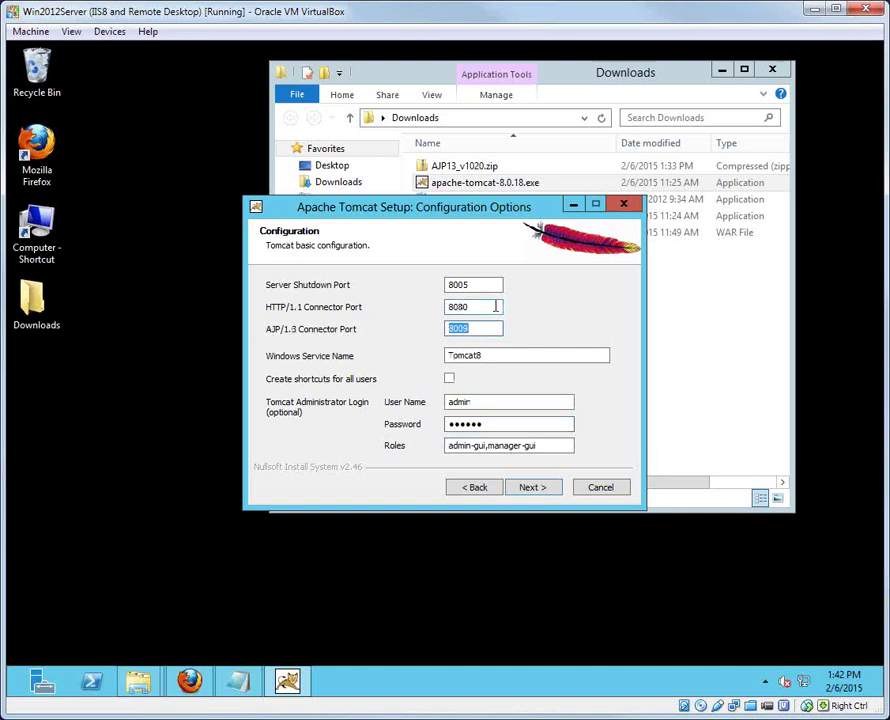
{"action": "left_click", "coordinate": [533, 488]}
{"action": "left_click", "coordinate": [531, 488]}
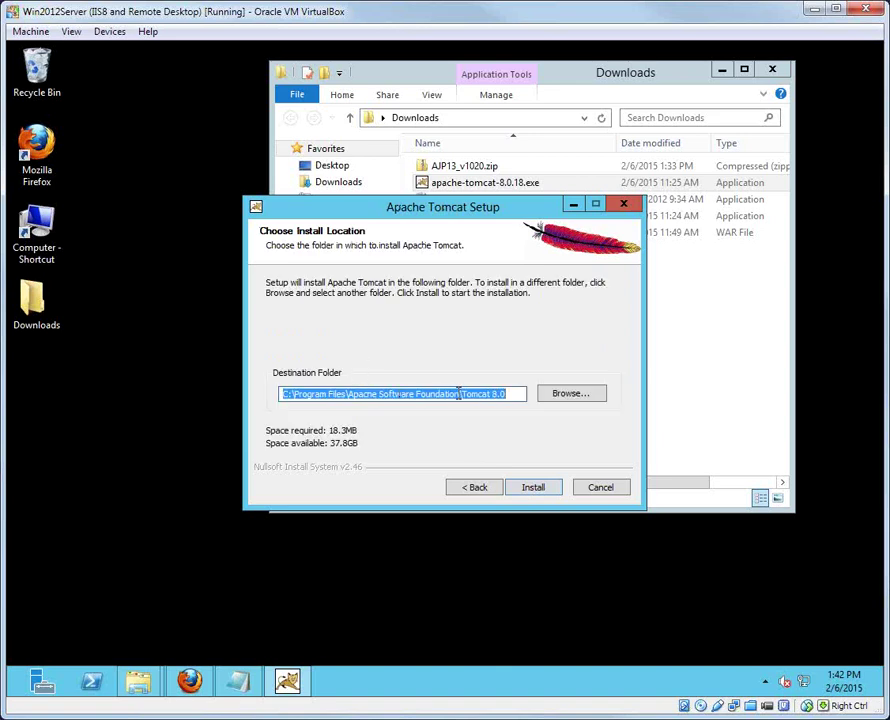
Step: Change the Tomcat destination folder to C:\Tomcat and install
{"action": "left_click_drag", "start_coordinate": [458, 393], "coordinate": [298, 393]}
{"action": "key", "text": "Delete"}
{"action": "key", "text": "Delete"}
{"action": "key", "text": "End"}
{"action": "key", "text": "BackSpace"}
{"action": "key", "text": "BackSpace"}
{"action": "key", "text": "BackSpace"}
{"action": "key", "text": "BackSpace"}
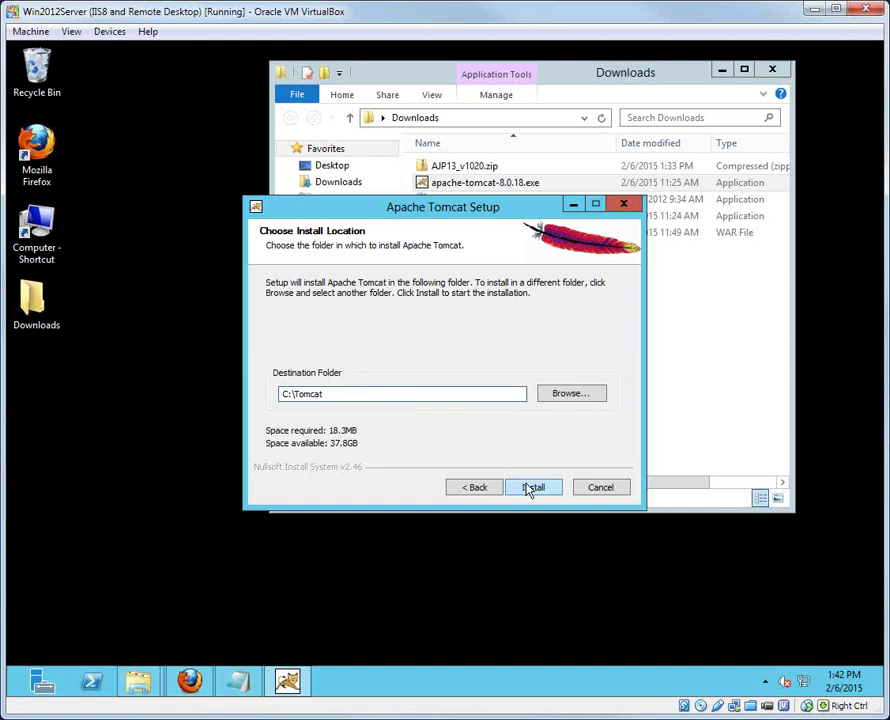
{"action": "left_click", "coordinate": [522, 486]}
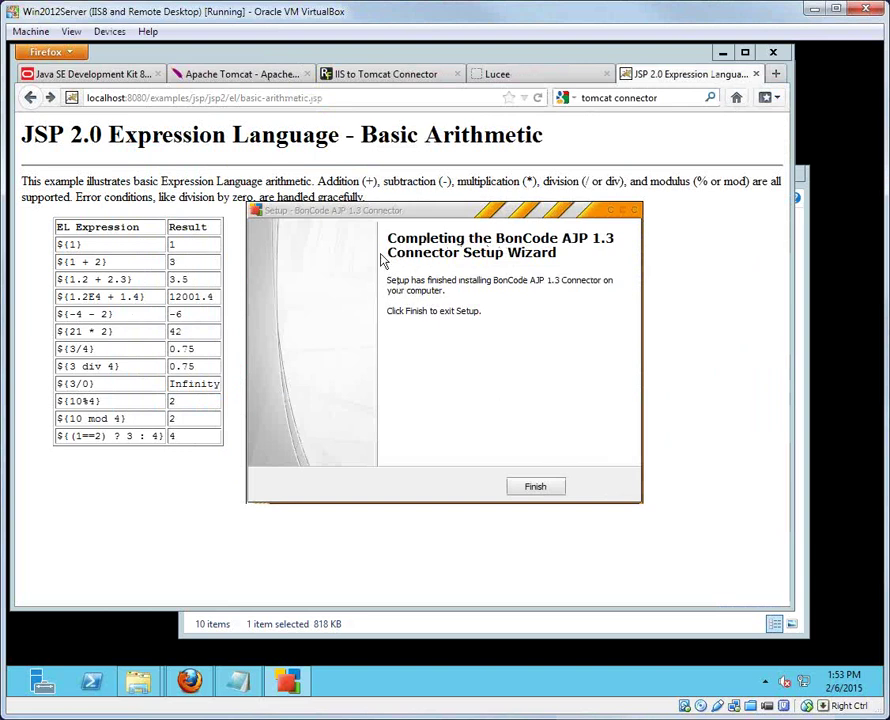
Step: Finish the BonCode connector setup and reload the JSP example page without port 8080
{"action": "left_click", "coordinate": [537, 487]}
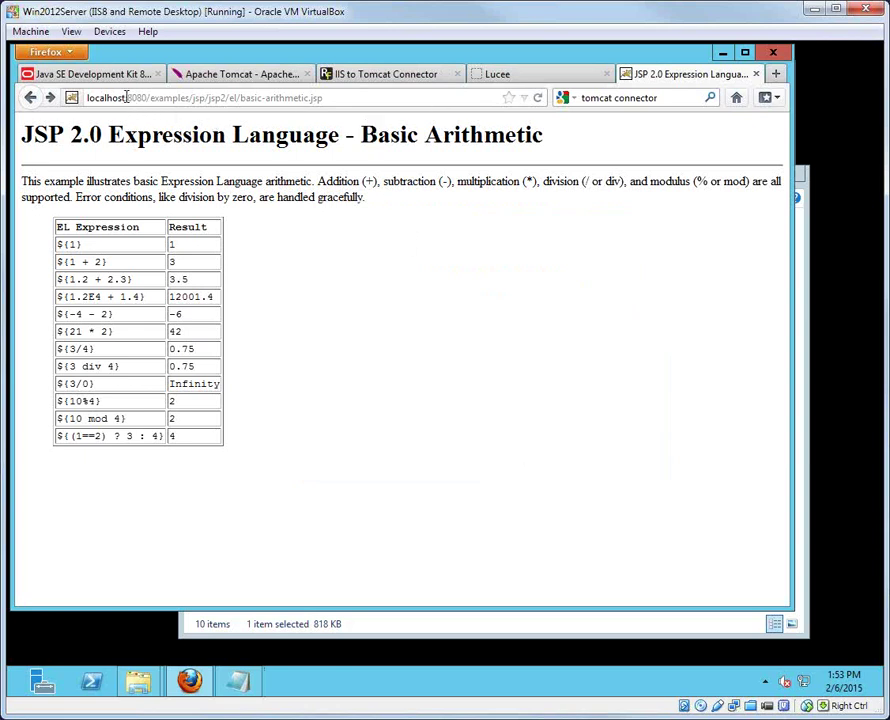
{"action": "left_click_drag", "start_coordinate": [126, 97], "coordinate": [147, 97]}
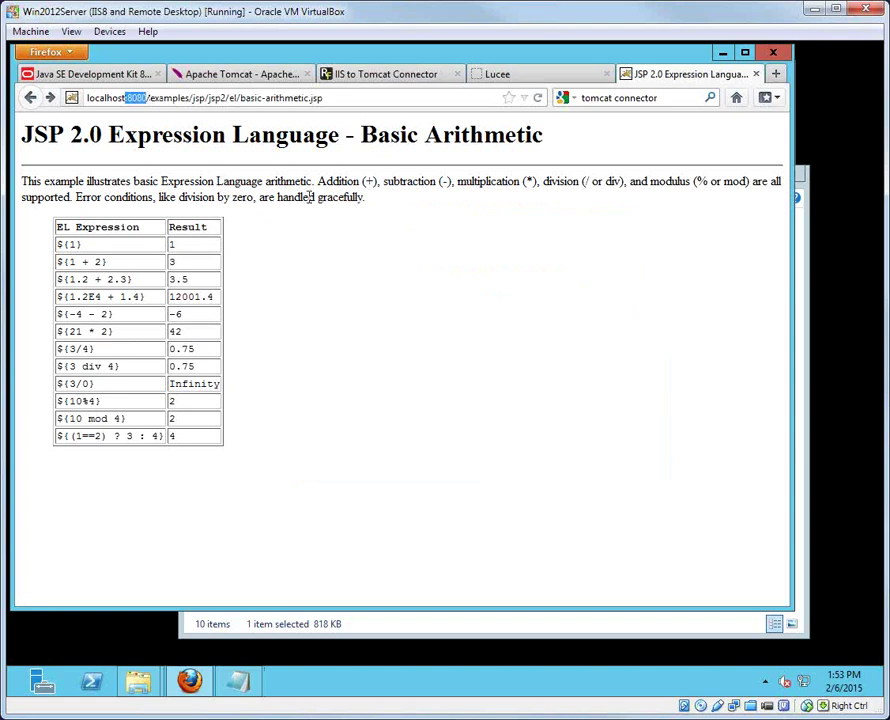
{"action": "key", "text": "BackSpace"}
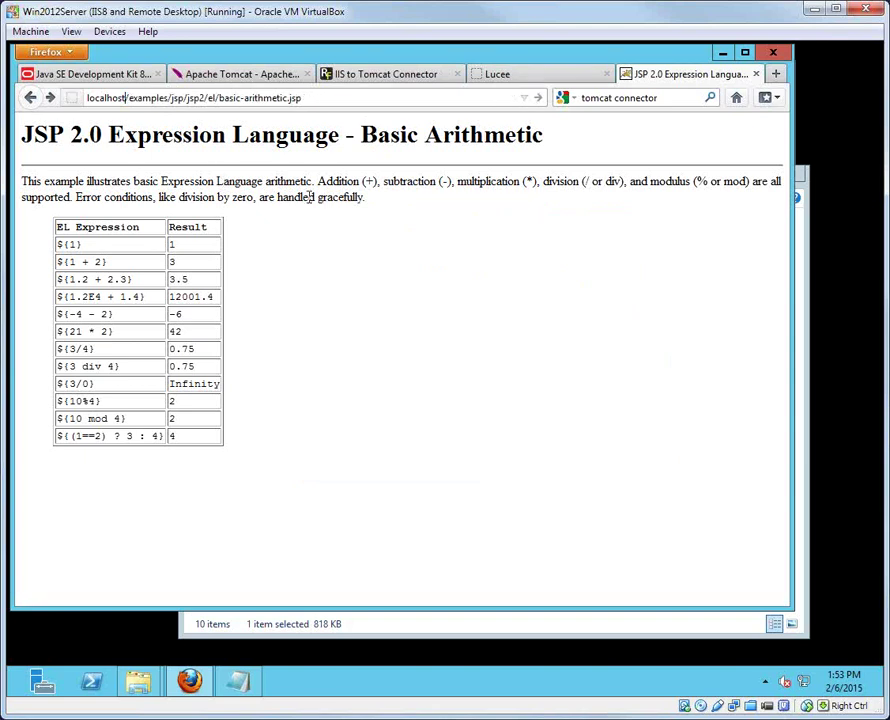
{"action": "key", "text": "Return"}
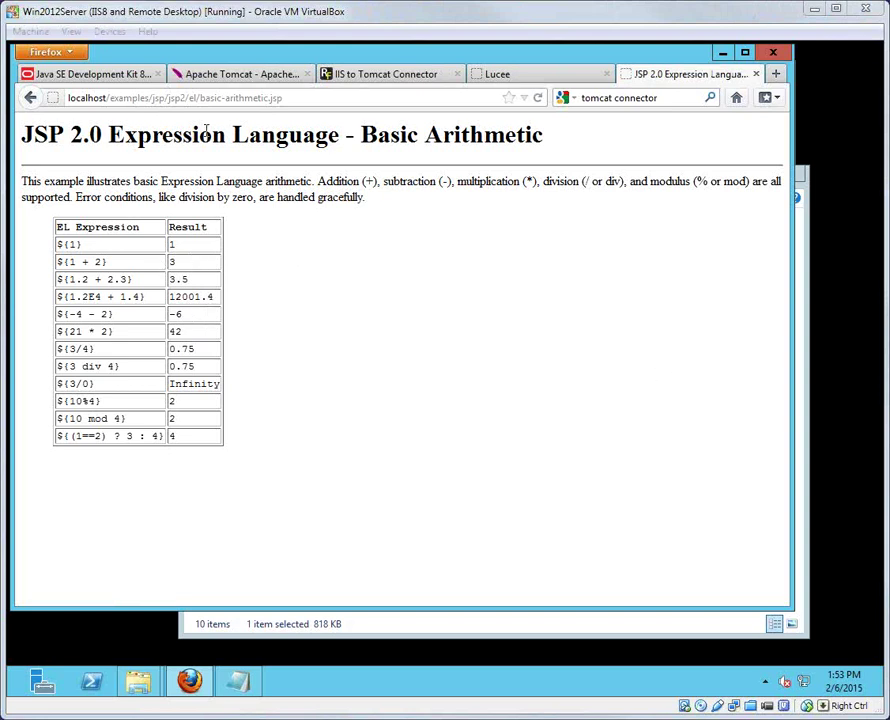
Step: Load localhost/index.jsp to show the Apache Tomcat/8.0.18 welcome page
{"action": "left_click", "coordinate": [111, 98]}
{"action": "left_click", "coordinate": [111, 98]}
{"action": "left_click_drag", "start_coordinate": [111, 98], "coordinate": [315, 102]}
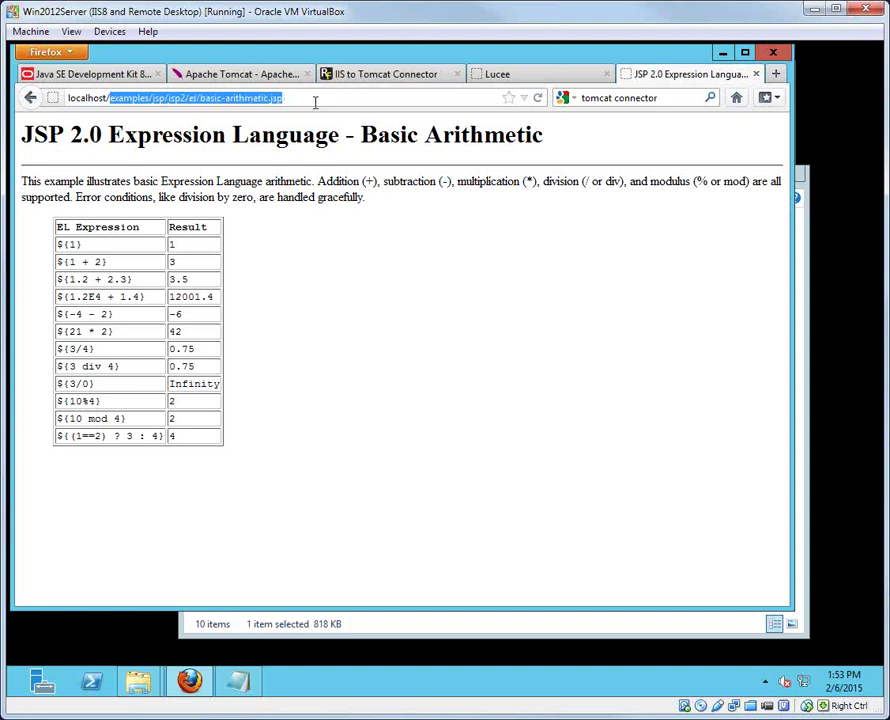
{"action": "type", "text": "index.jsp"}
{"action": "key", "text": "Return"}
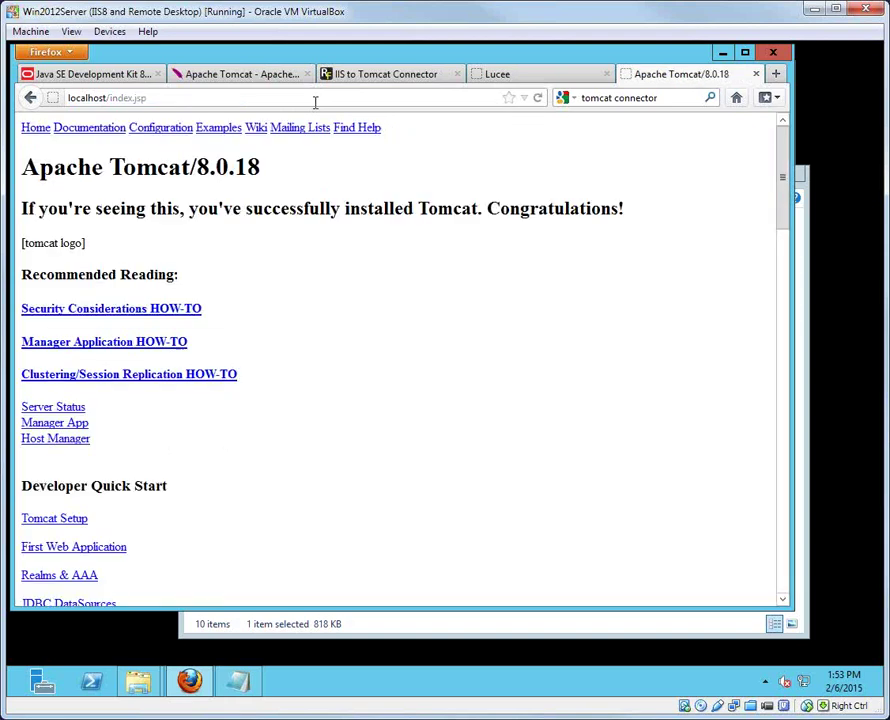
Step: Select the lucee.war file in the Downloads folder
{"action": "left_click", "coordinate": [176, 97]}
{"action": "mouse_move", "coordinate": [138, 680]}
{"action": "left_click", "coordinate": [115, 616]}
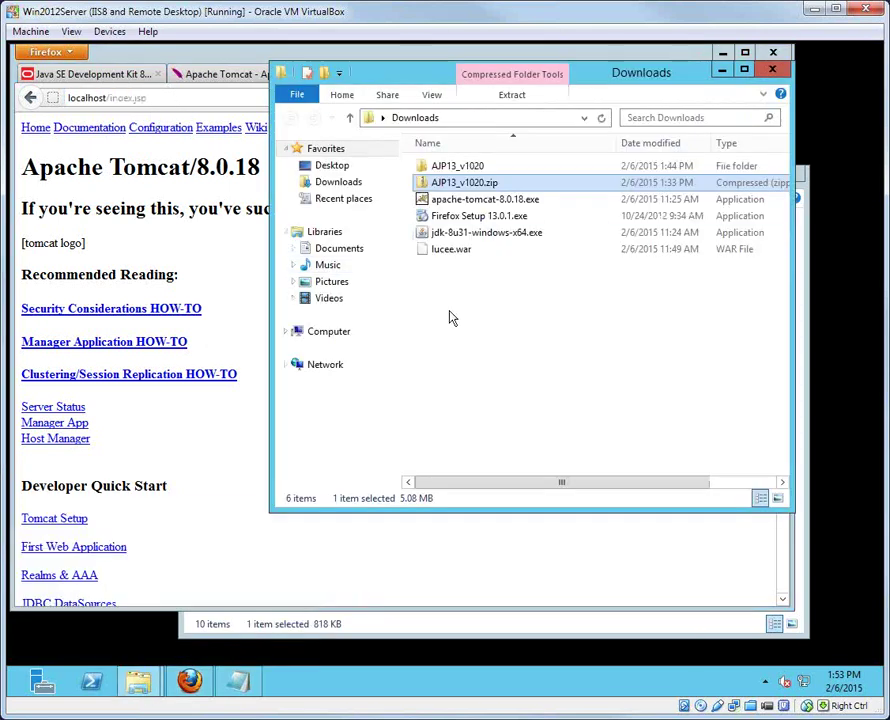
{"action": "left_click", "coordinate": [465, 250]}
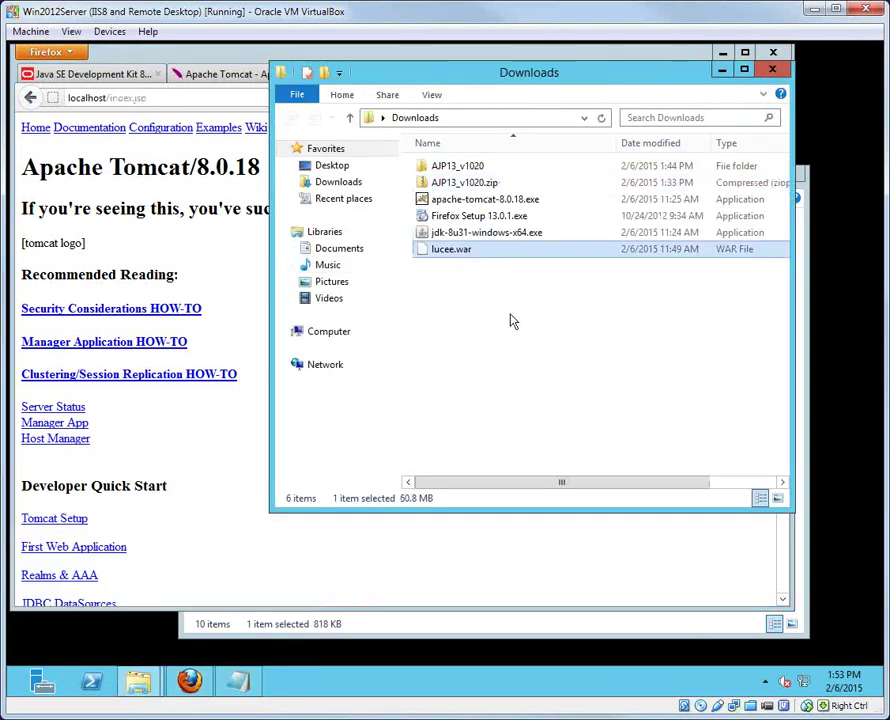
Step: Paste lucee.war into C:\Tomcat\webapps, where it deploys into an 80.9 MB lucee folder
{"action": "left_click", "coordinate": [285, 332]}
{"action": "left_click", "coordinate": [299, 348]}
{"action": "left_click", "coordinate": [343, 424]}
{"action": "double_click", "coordinate": [452, 251]}
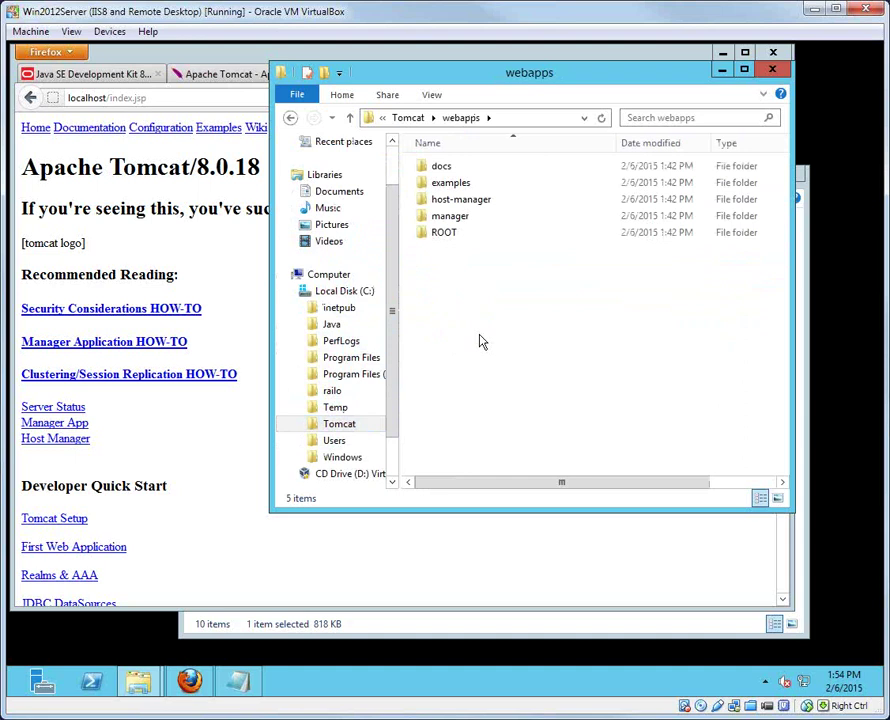
{"action": "key", "text": "ctrl+v"}
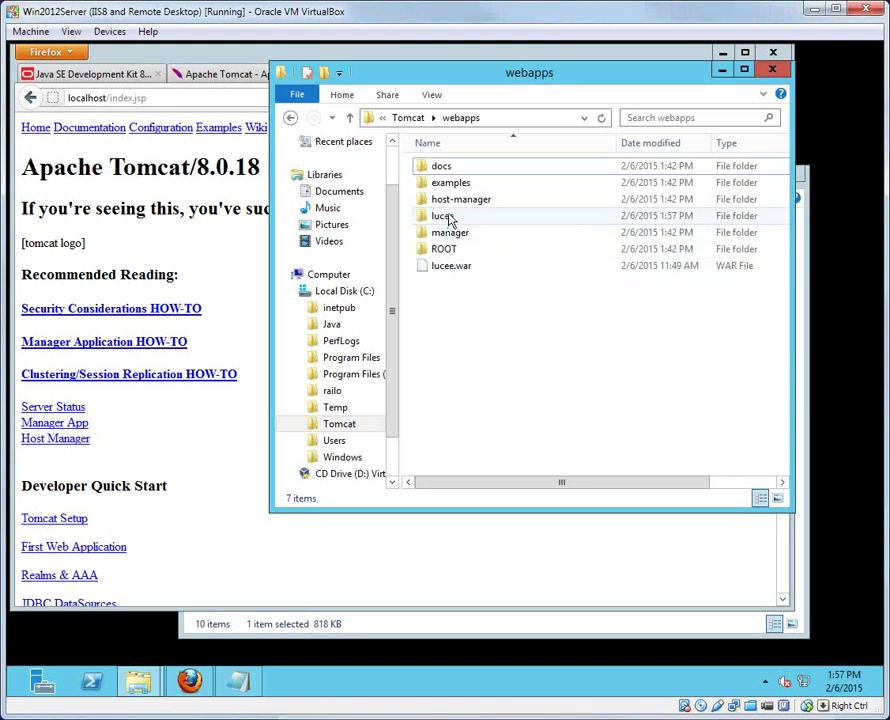
{"action": "mouse_move", "coordinate": [444, 218]}
{"action": "mouse_move", "coordinate": [475, 221]}
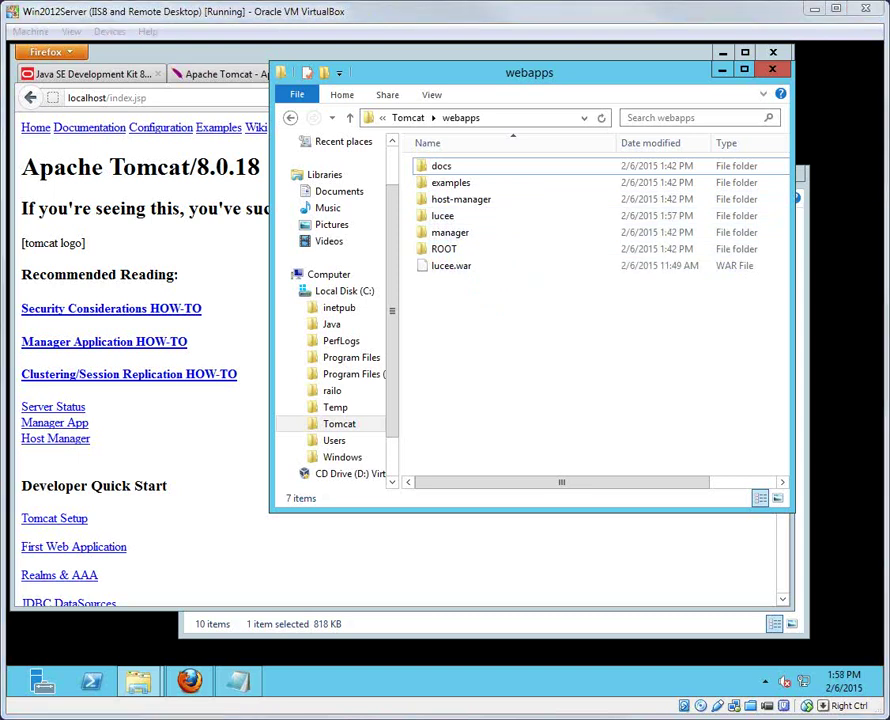
Step: In Firefox, replace index.jsp in the address with lucee/index.cfm and load it
{"action": "left_click", "coordinate": [216, 92]}
{"action": "left_click", "coordinate": [105, 97]}
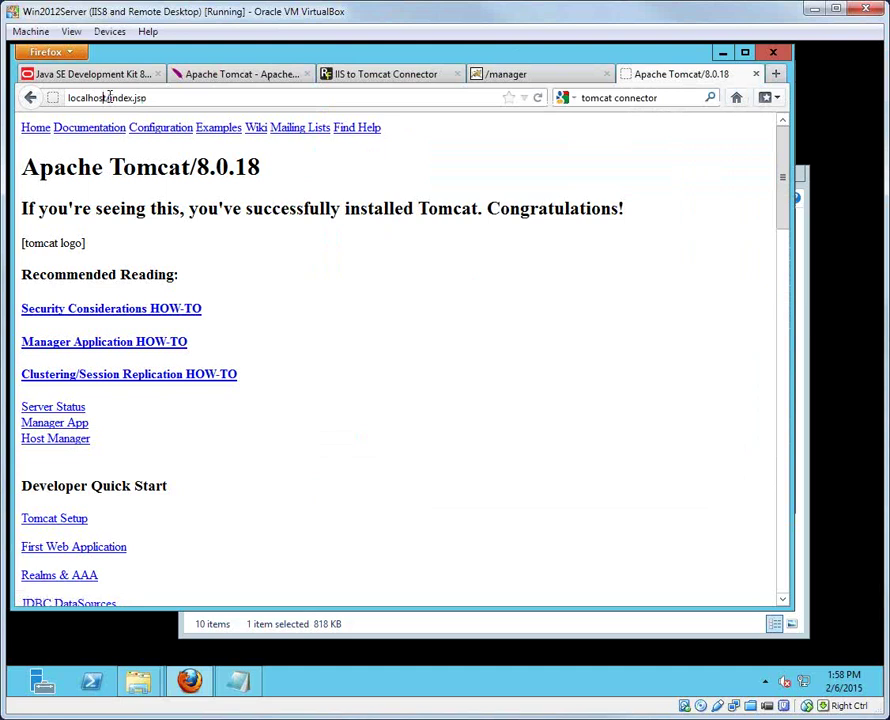
{"action": "left_click_drag", "start_coordinate": [109, 97], "coordinate": [220, 100]}
{"action": "type", "text": "lucee/index.cfm"}
{"action": "key", "text": "Return"}
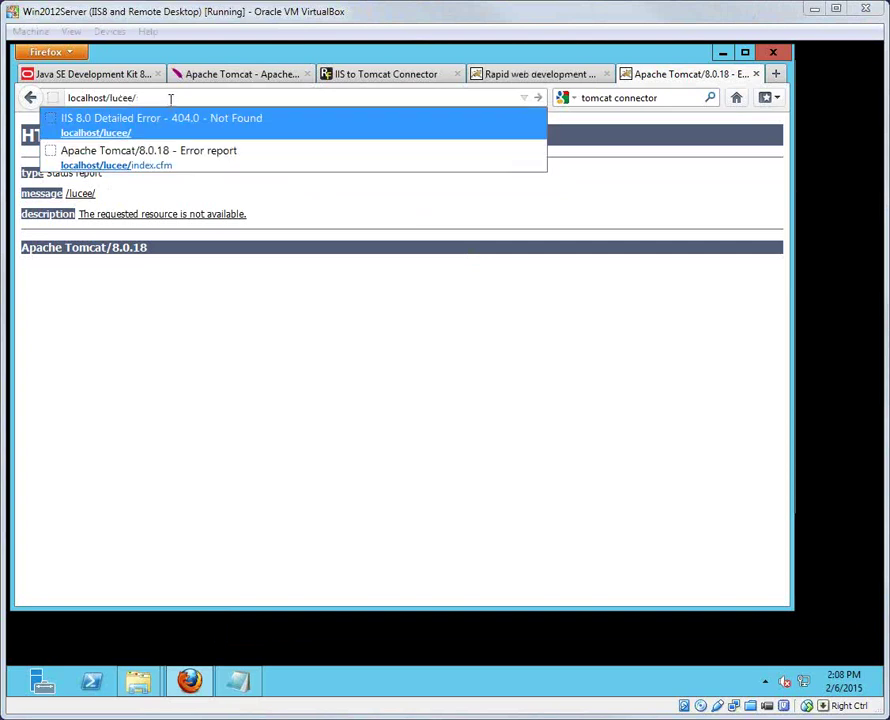
Step: Retry localhost/lucee/ with index.cfm appended to reach the Lucee 4.5.1.000 welcome page
{"action": "left_click", "coordinate": [169, 97]}
{"action": "key", "text": "Return"}
{"action": "left_click", "coordinate": [160, 95]}
{"action": "left_click", "coordinate": [159, 97]}
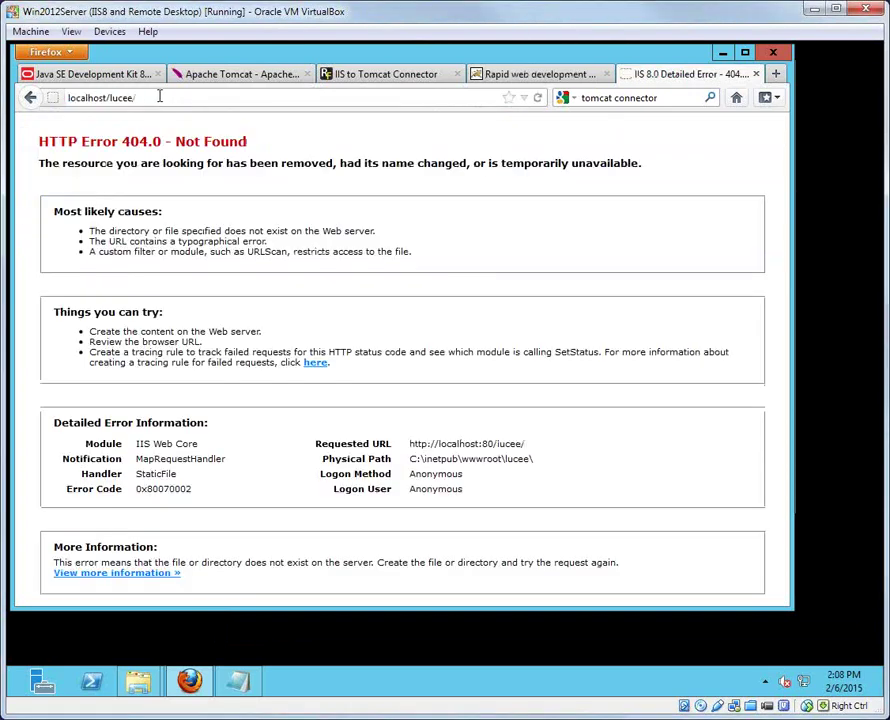
{"action": "type", "text": "index.cfm"}
{"action": "key", "text": "Return"}
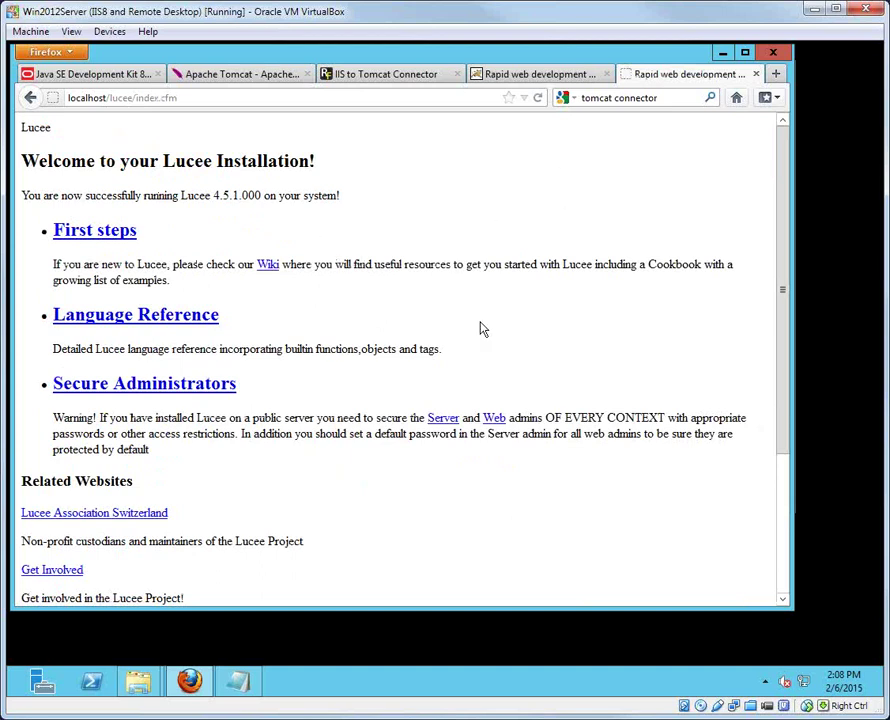
Step: Review the notes, highlighting the 64 bit requirement, Download Tomcat and Download IIS Connector lines
{"action": "left_click", "coordinate": [244, 694]}
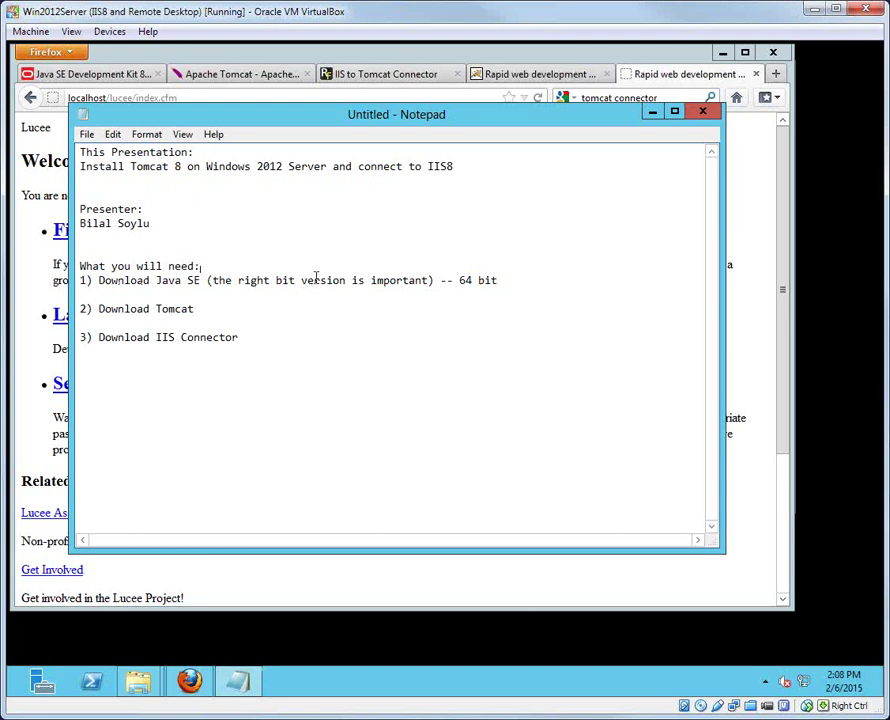
{"action": "left_click", "coordinate": [530, 279]}
{"action": "left_click_drag", "start_coordinate": [498, 280], "coordinate": [403, 280]}
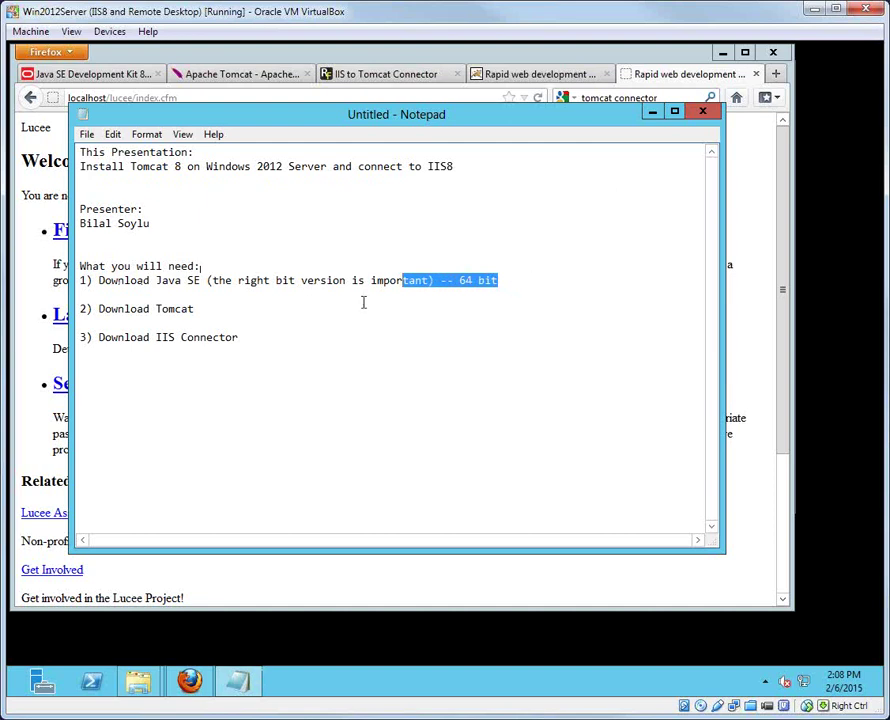
{"action": "left_click_drag", "start_coordinate": [91, 309], "coordinate": [214, 308]}
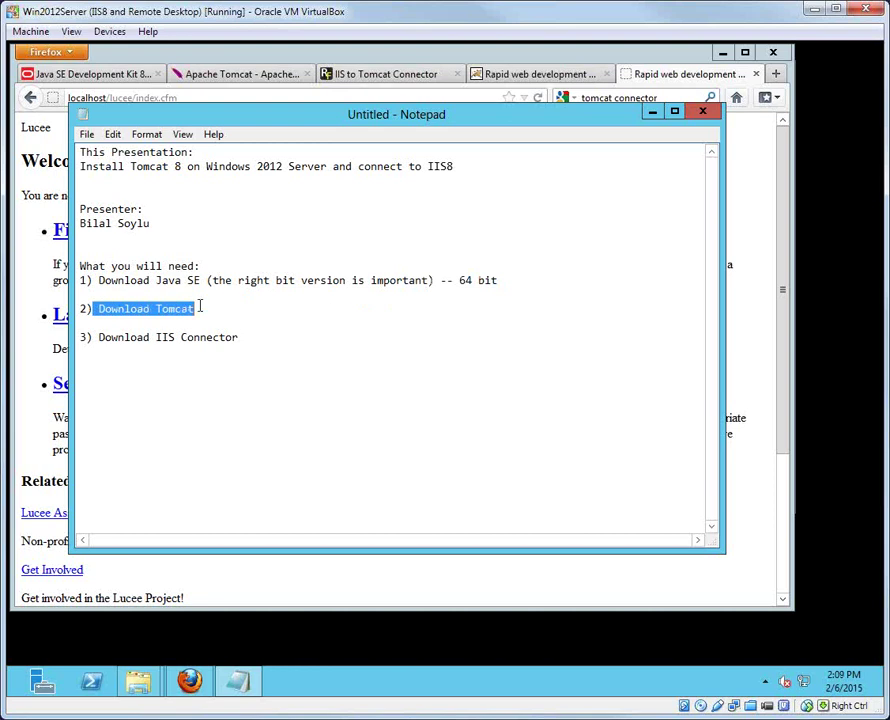
{"action": "left_click_drag", "start_coordinate": [256, 338], "coordinate": [80, 338]}
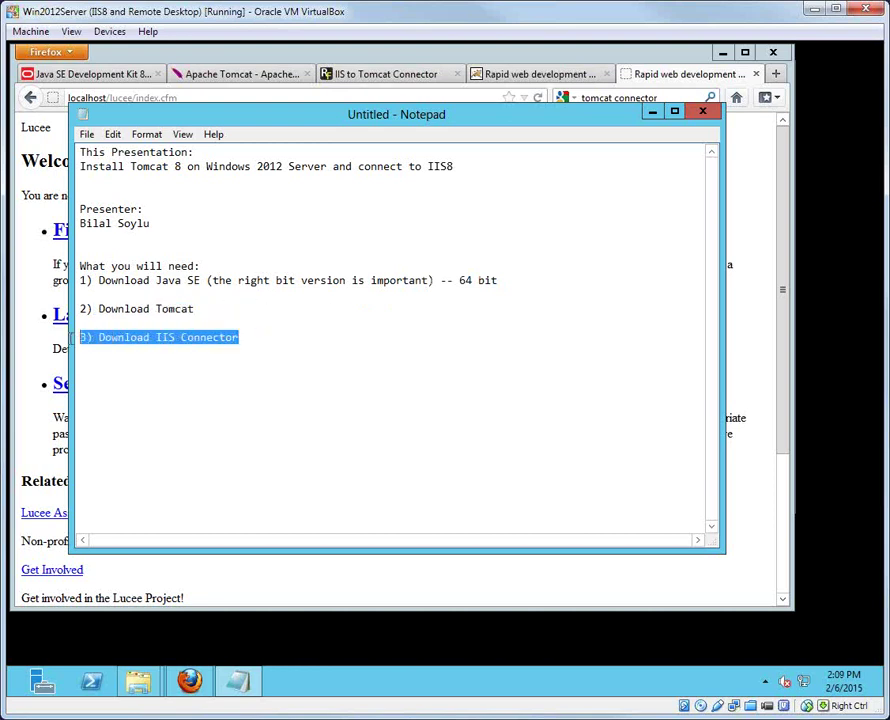
Step: Append '(tomcatiis.riaforge.org)' to the Download IIS Connector line and start a new line
{"action": "left_click", "coordinate": [261, 337]}
{"action": "type", "text": "(tomcatiis.ria"}
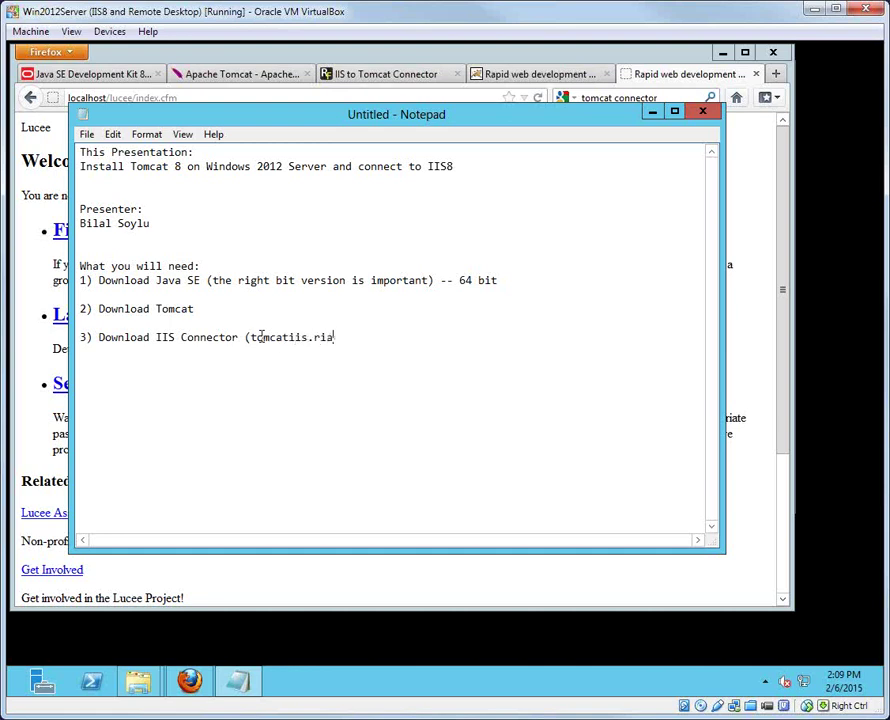
{"action": "type", "text": "forge.org)"}
{"action": "key", "text": "Return"}
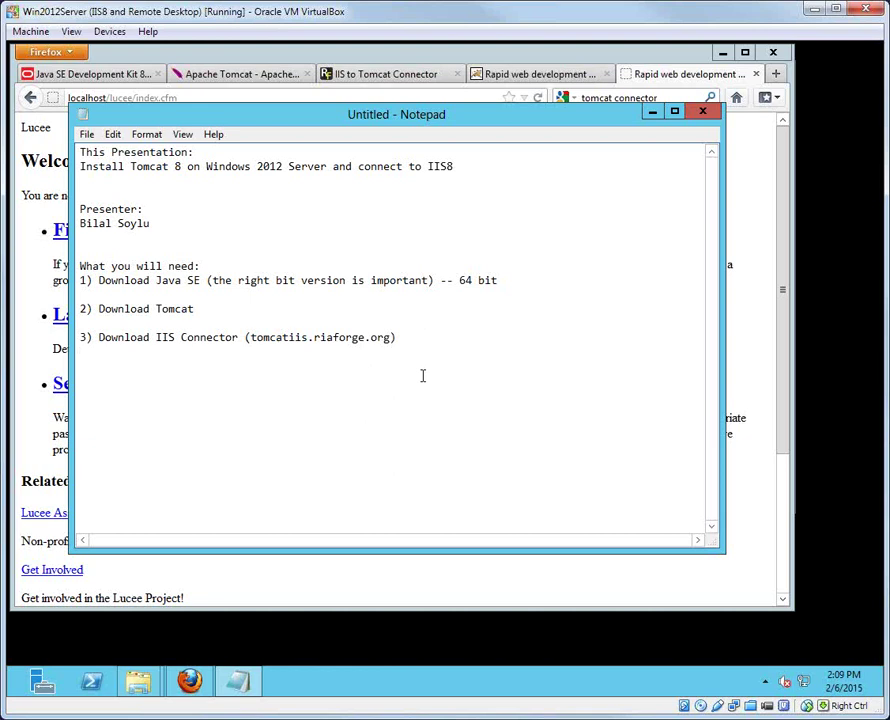